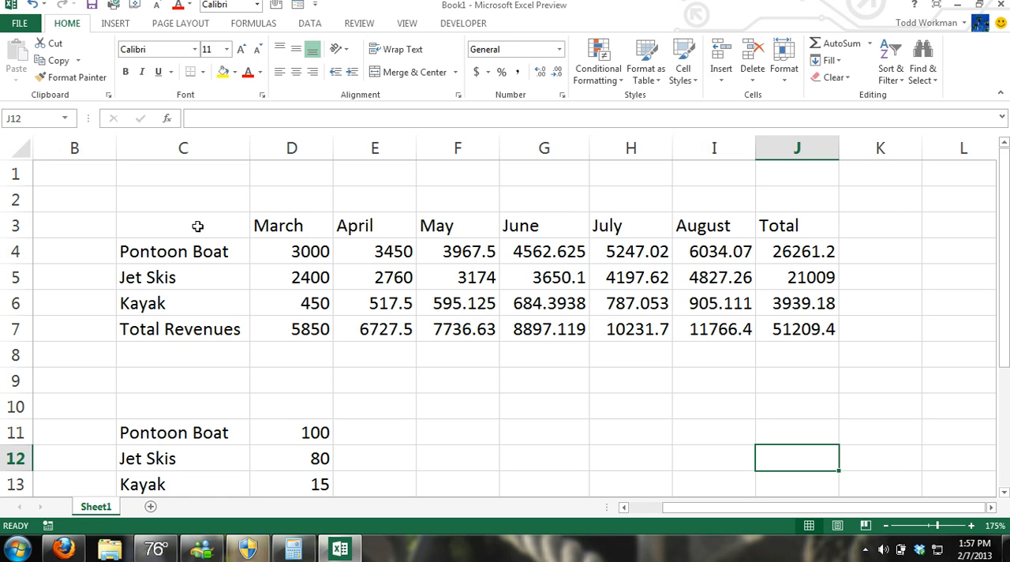
# Merge cells C2 through J2 across into one wide title cell.
pyautogui.moveTo(203, 201); pyautogui.dragTo(791, 195)
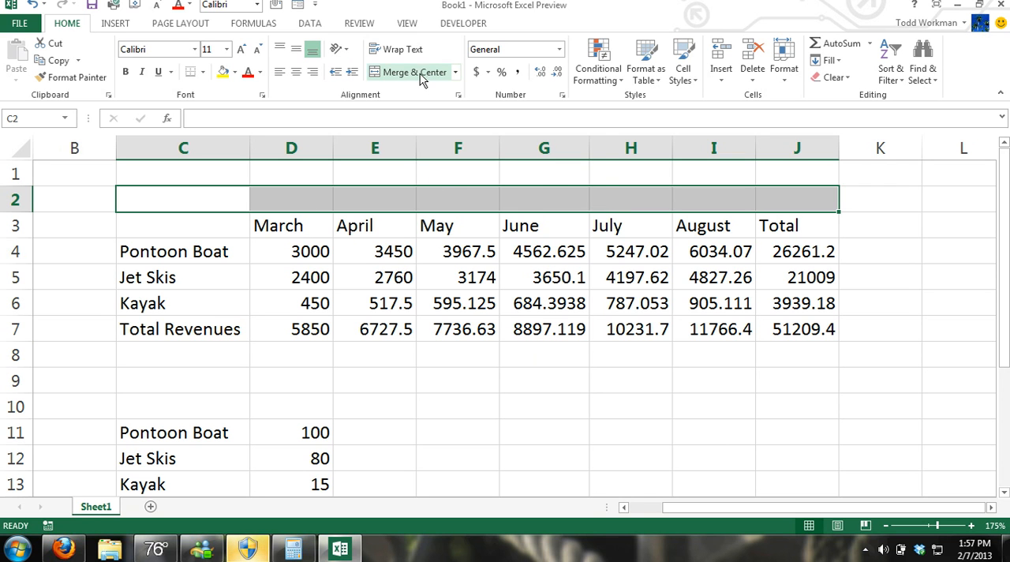
pyautogui.click(456, 73)
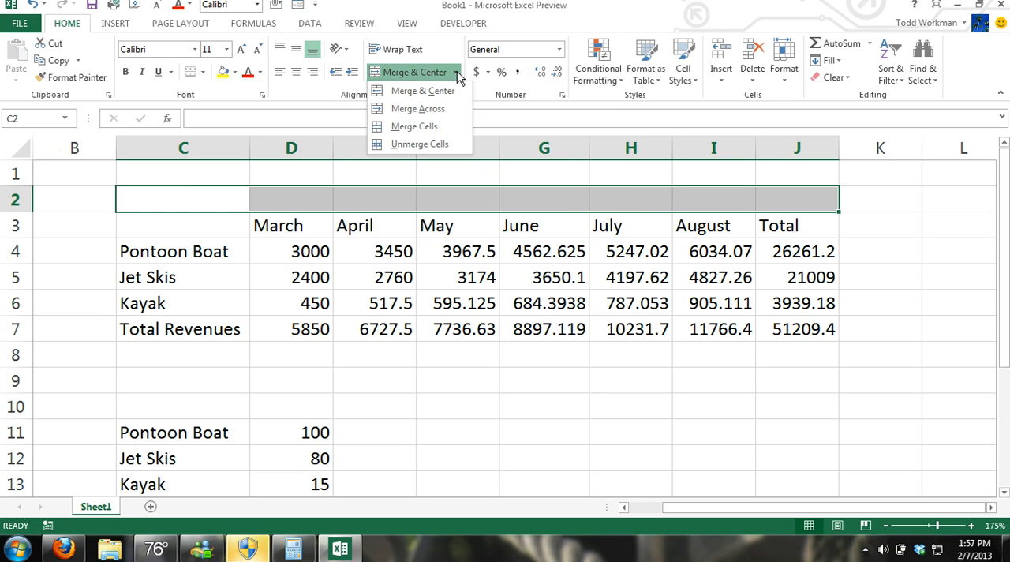
pyautogui.click(437, 109)
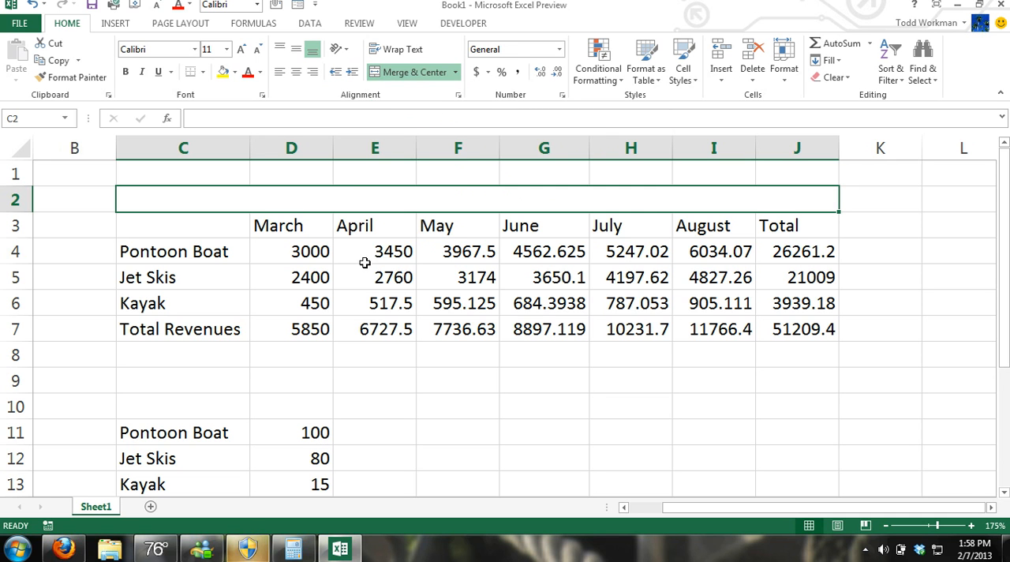
pyautogui.moveTo(342, 248); pyautogui.dragTo(375, 277)
# Enter the title 'Sales Forecast' in the merged cell, fixing mistyped letters.
pyautogui.click(213, 197)
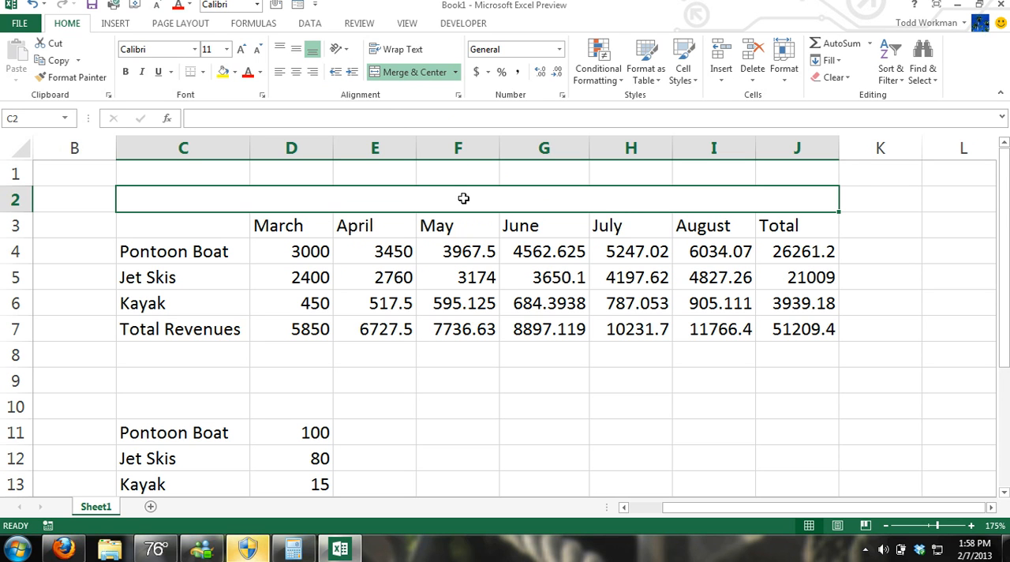
pyautogui.write('Sales ')
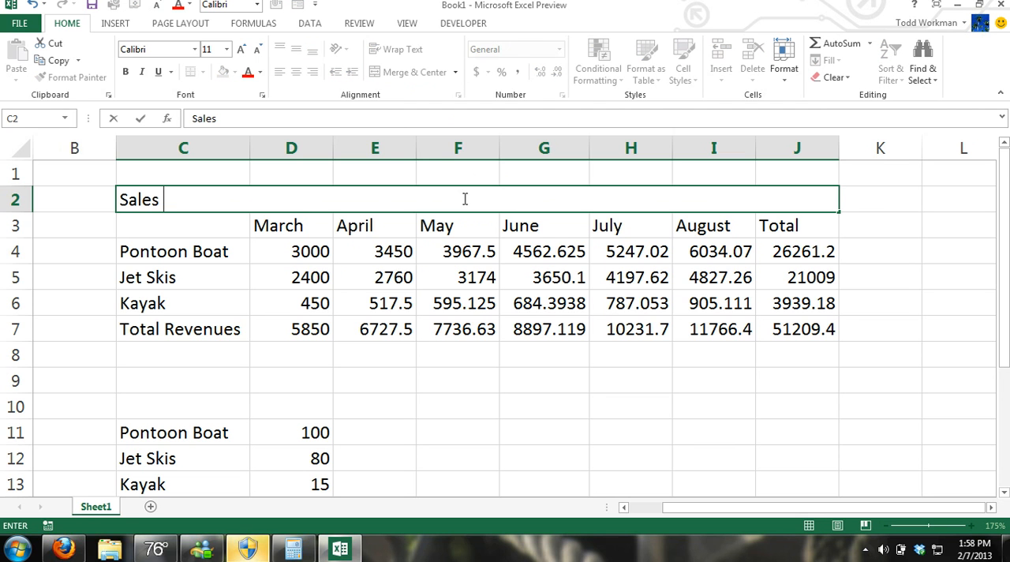
pyautogui.write('FOrec')
pyautogui.press('BackSpace')
pyautogui.press('BackSpace')
pyautogui.press('BackSpace')
pyautogui.write('orecast')
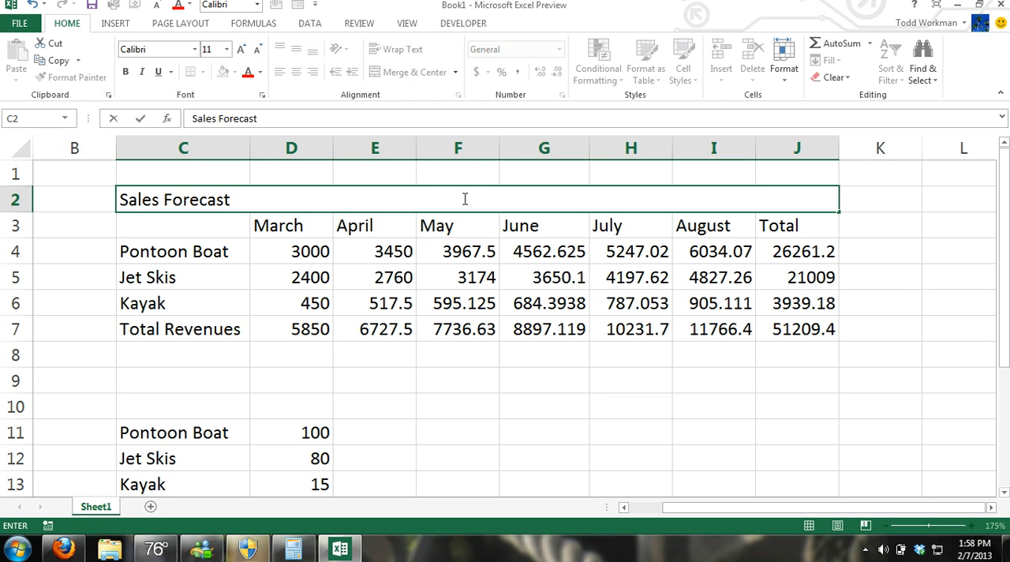
pyautogui.click(527, 272)
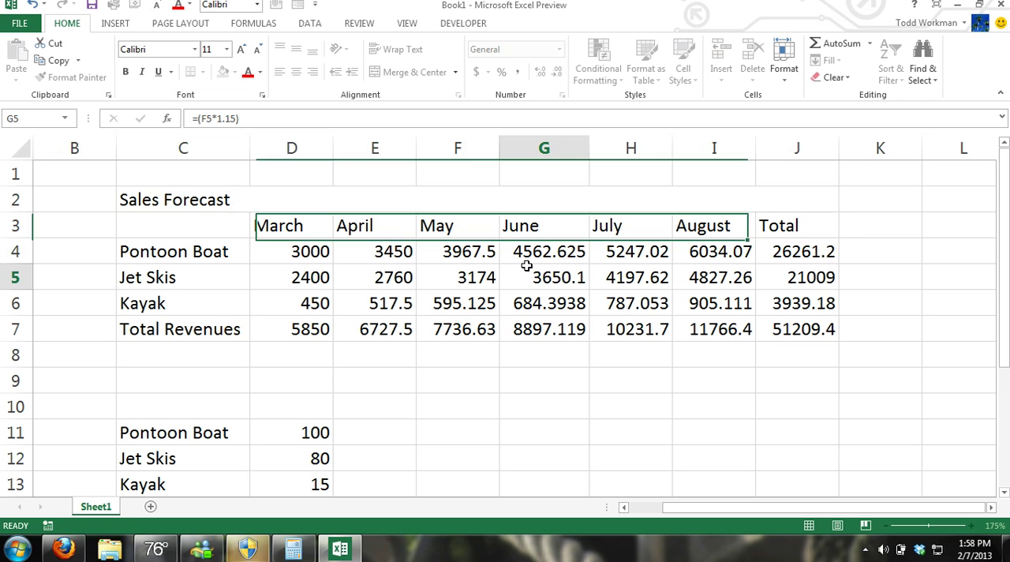
# Centre the 'Sales Forecast' title horizontally across the merged C2:J2 cell.
pyautogui.click(401, 203)
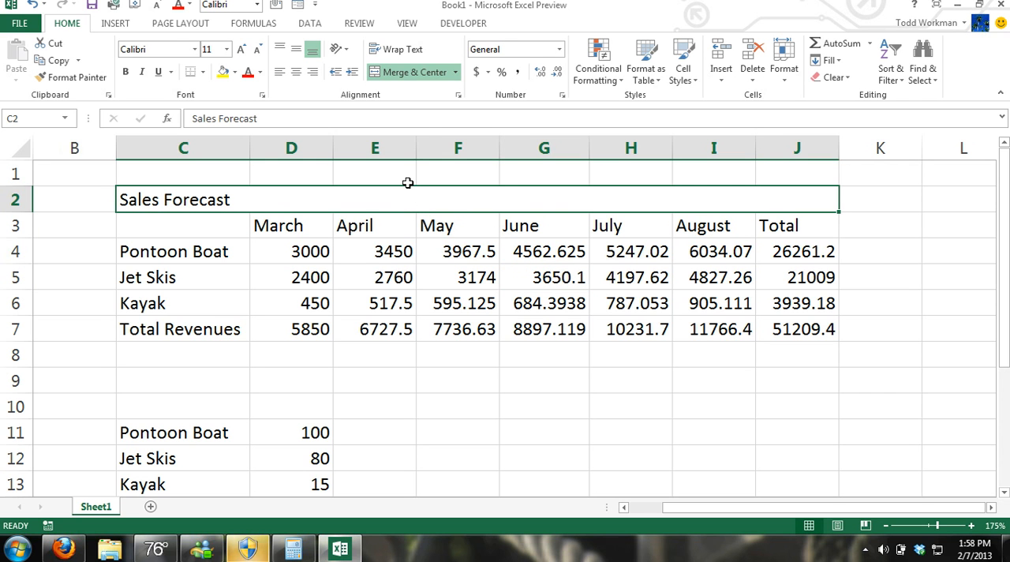
pyautogui.click(296, 73)
pyautogui.click(448, 273)
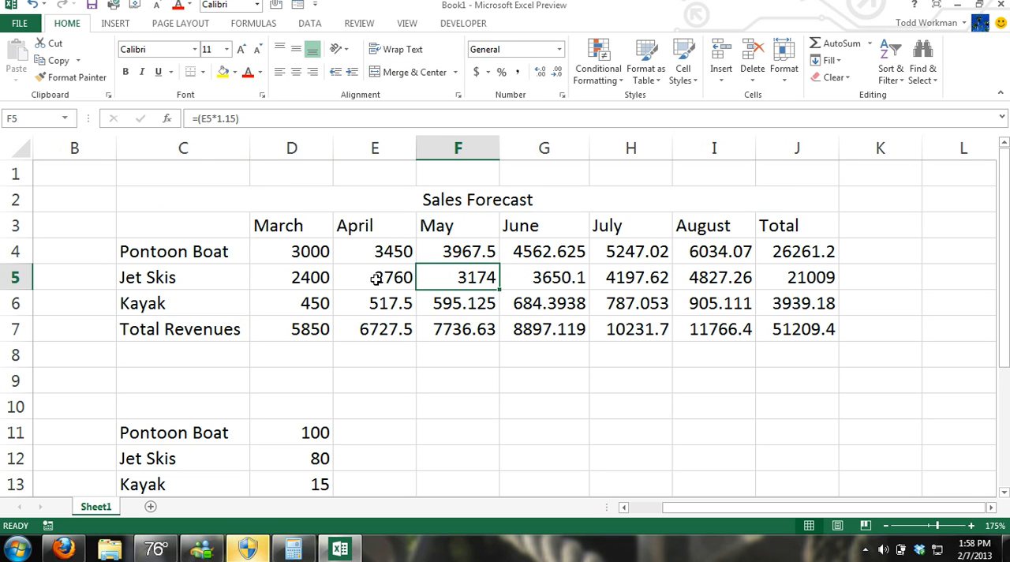
pyautogui.click(462, 200)
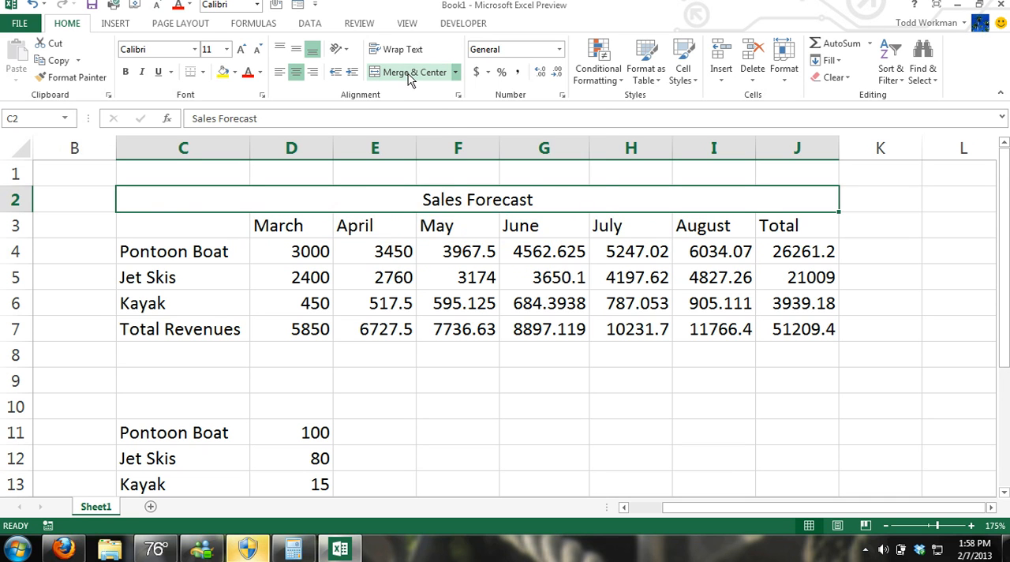
pyautogui.click(411, 72)
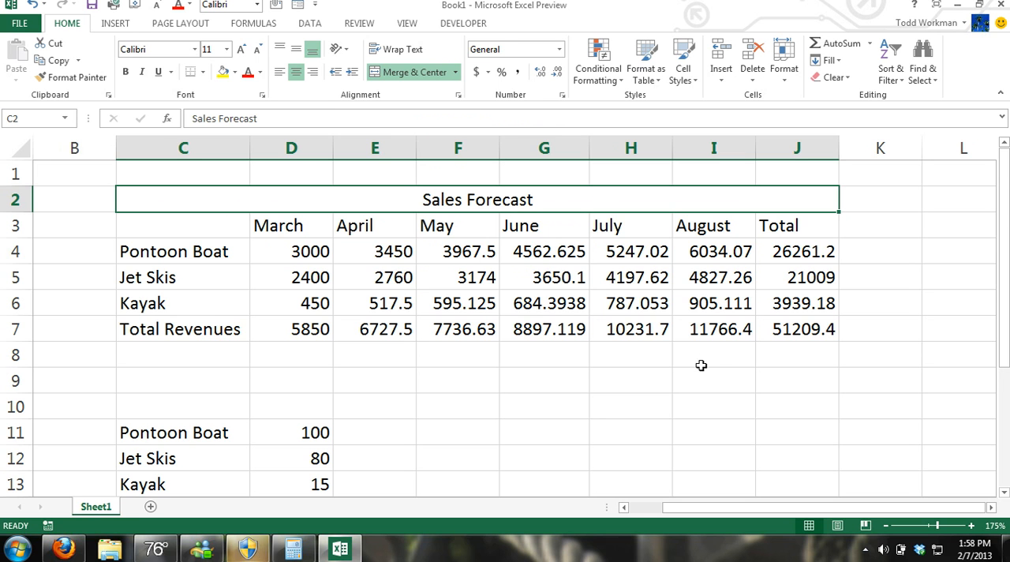
# Re-merge the title as one C1:J2 block and adjust its vertical alignment.
pyautogui.moveTo(183, 172); pyautogui.dragTo(586, 199)
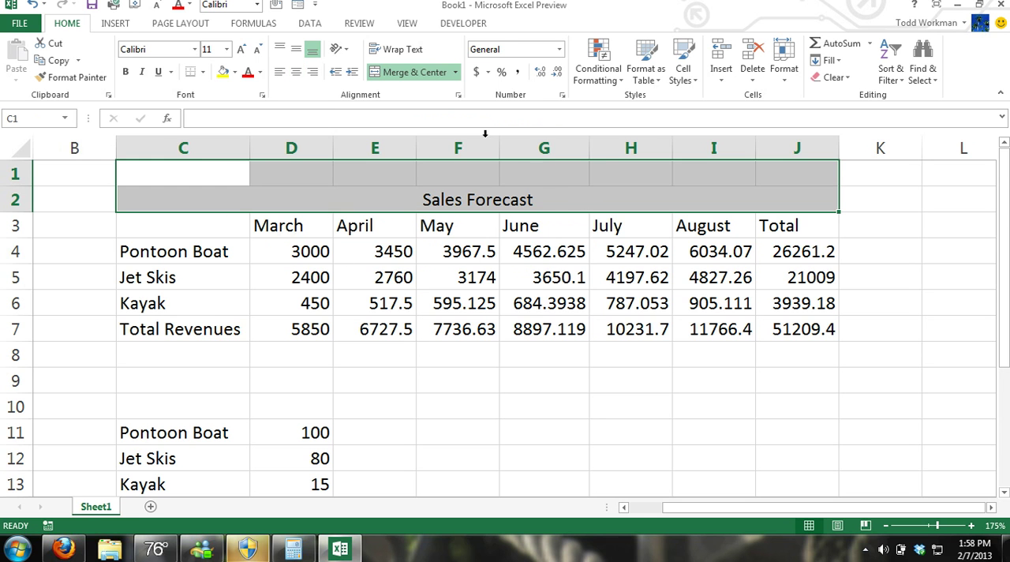
pyautogui.click(415, 72)
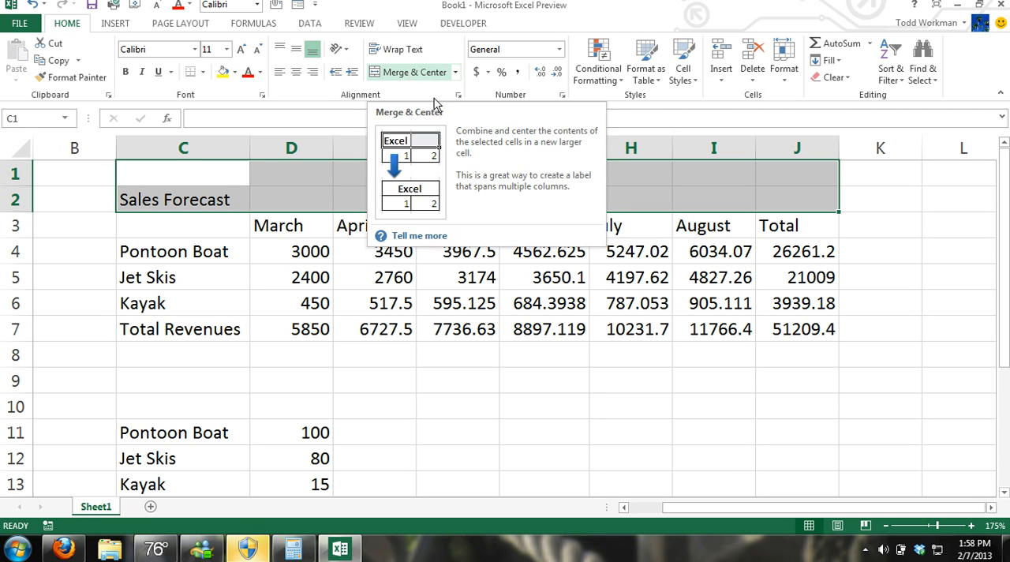
pyautogui.click(415, 73)
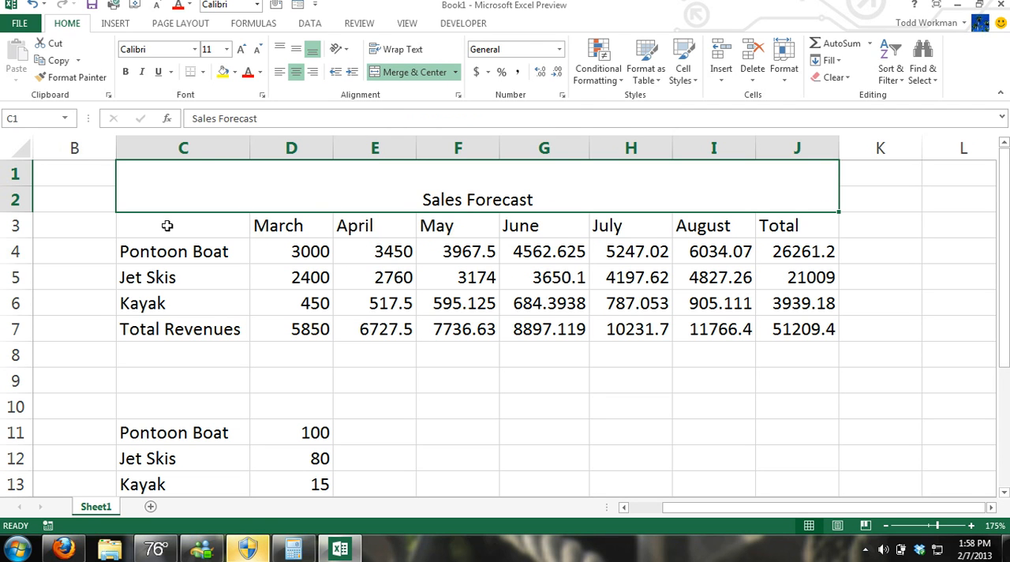
pyautogui.click(297, 53)
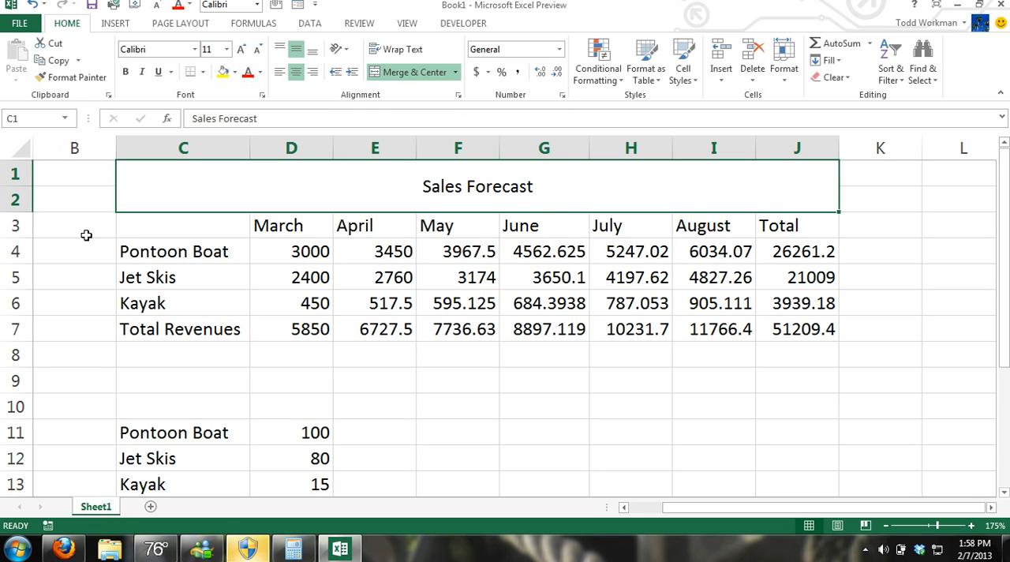
# Undo back to the single-row C2:J2 merge of the title.
pyautogui.click(33, 5)
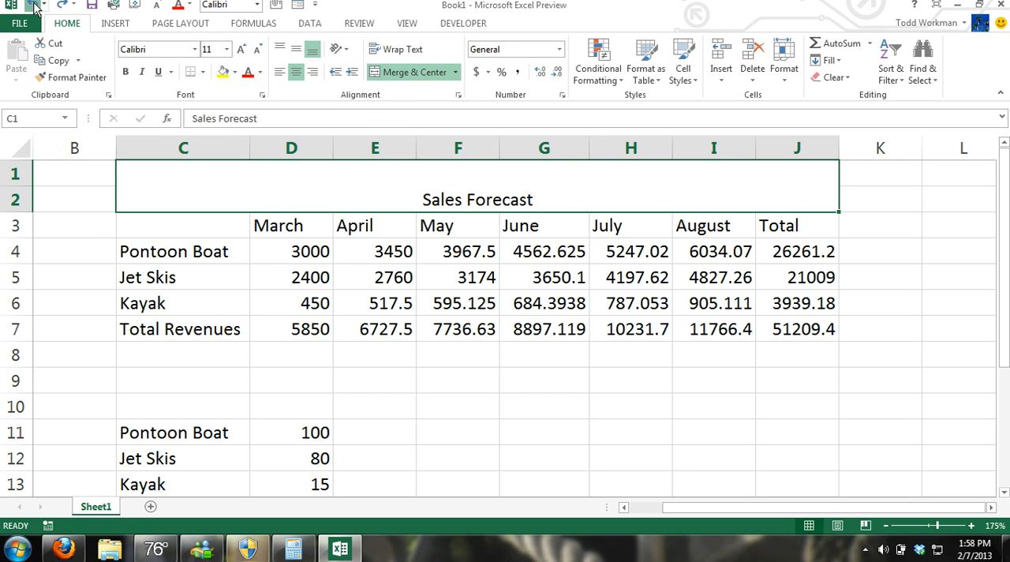
pyautogui.click(32, 5)
pyautogui.click(34, 6)
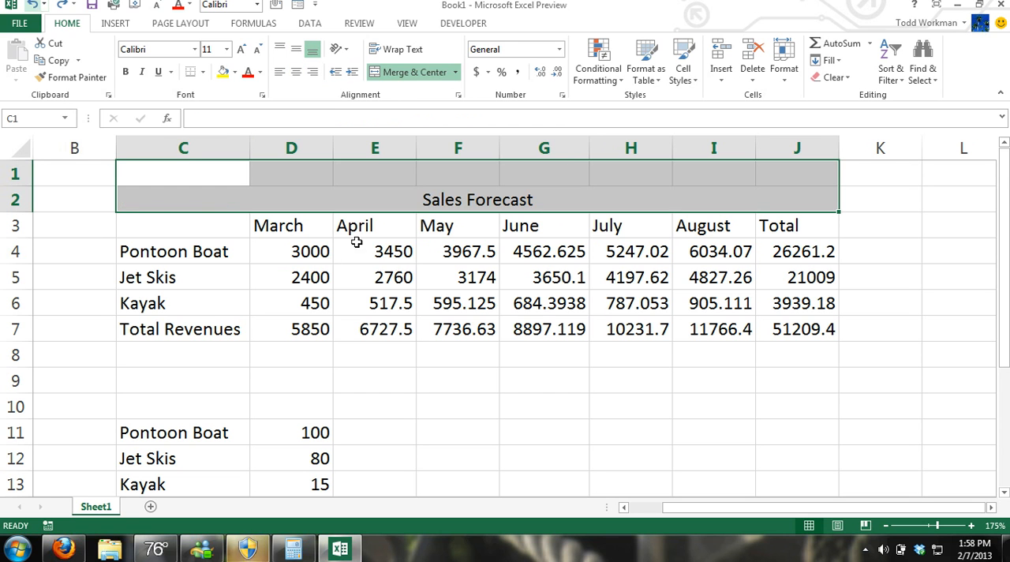
pyautogui.click(446, 271)
pyautogui.click(544, 200)
# Make row 2 taller and centre the title vertically within it.
pyautogui.moveTo(21, 212); pyautogui.dragTo(21, 245)
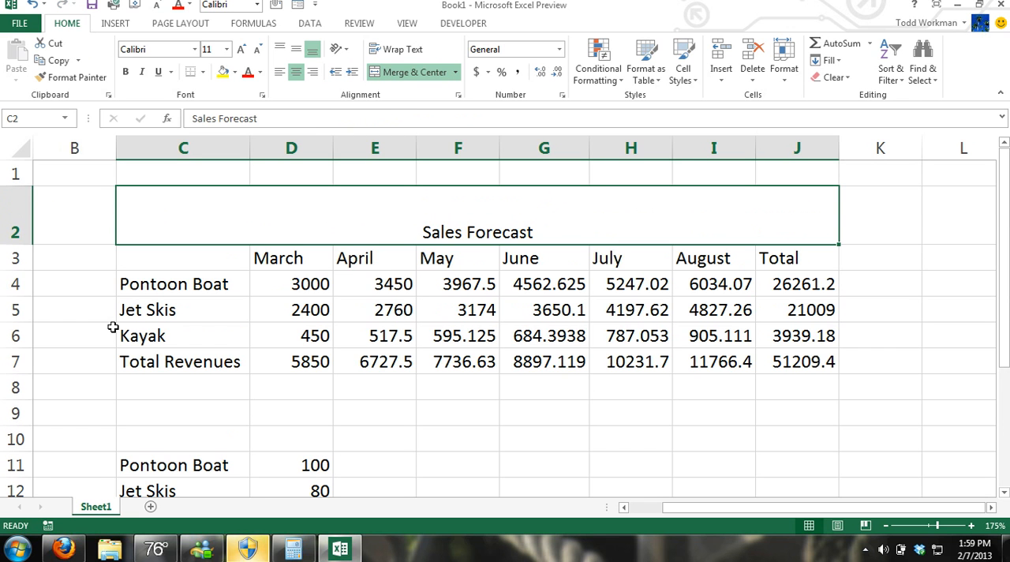
pyautogui.click(298, 54)
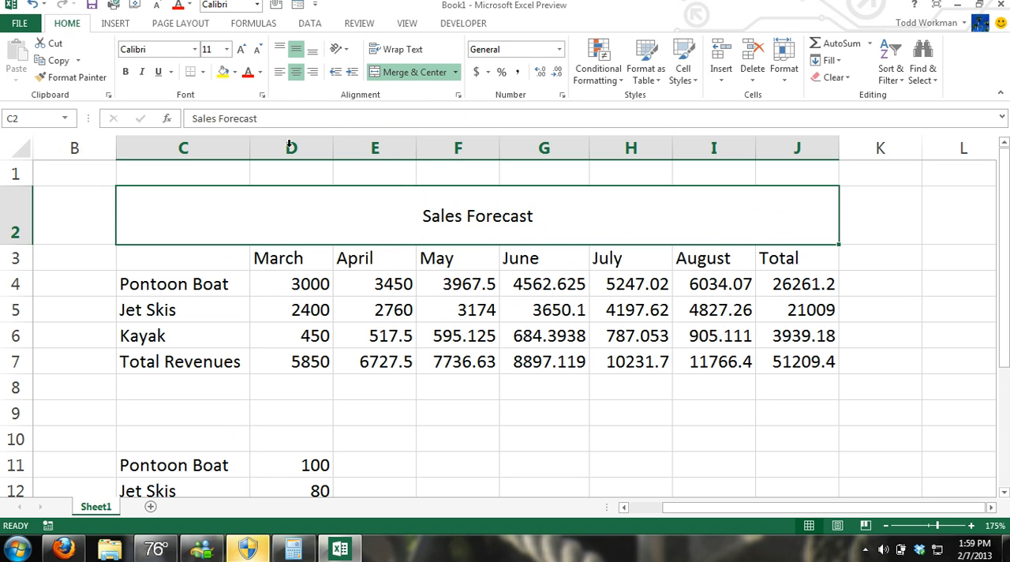
pyautogui.click(446, 330)
pyautogui.click(438, 227)
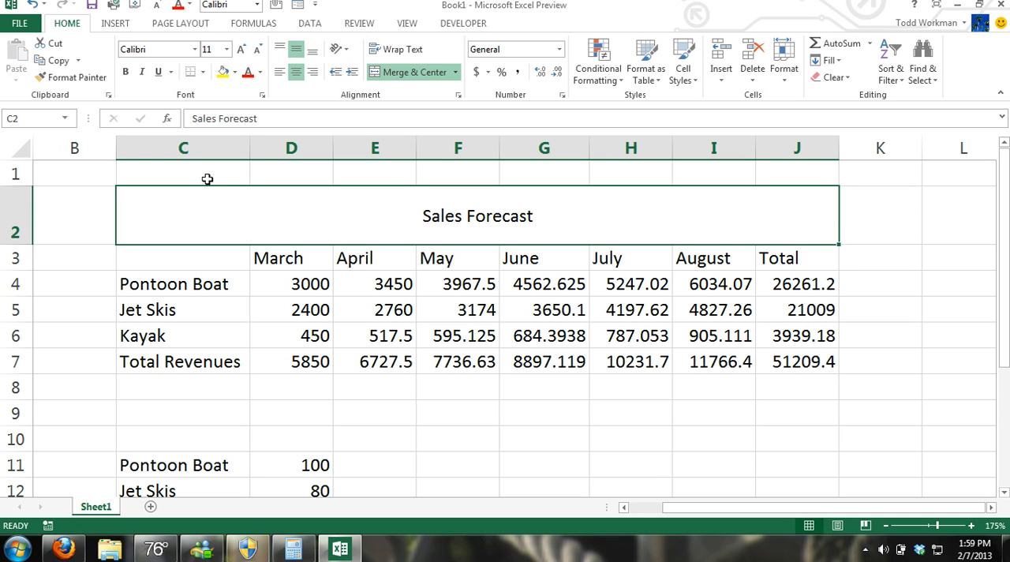
pyautogui.click(991, 508)
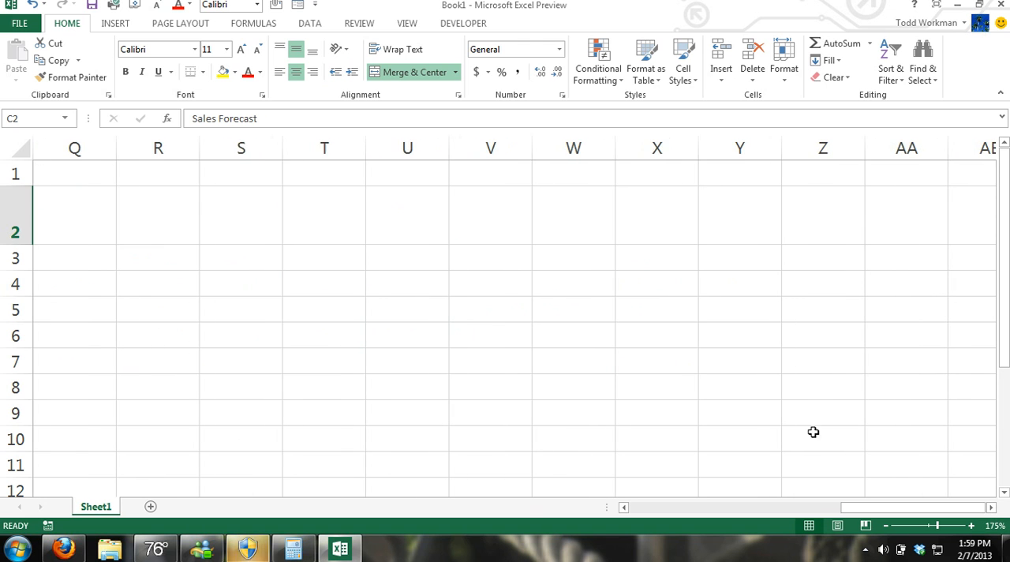
pyautogui.moveTo(274, 207); pyautogui.dragTo(798, 233)
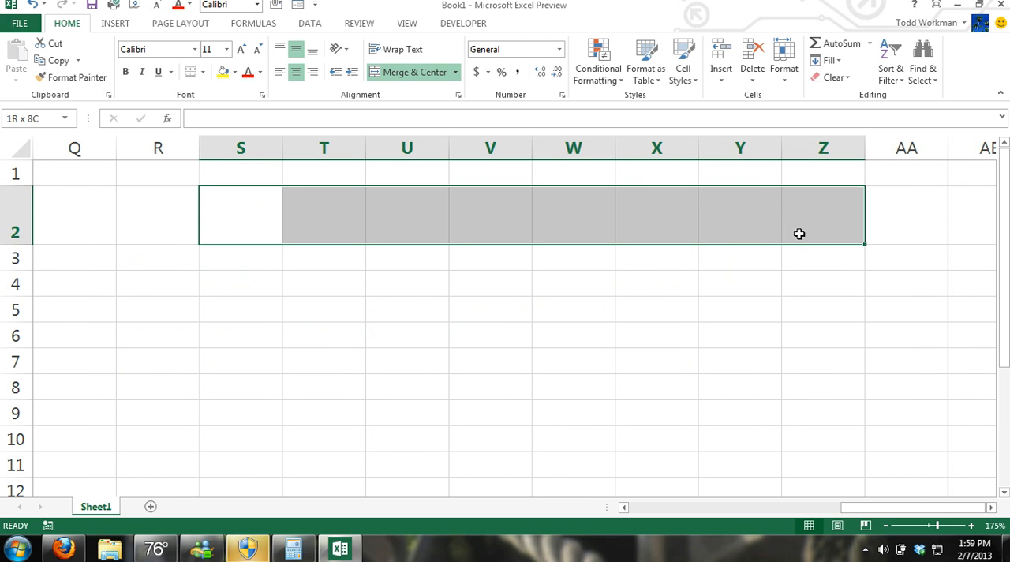
pyautogui.moveTo(925, 507); pyautogui.dragTo(670, 522)
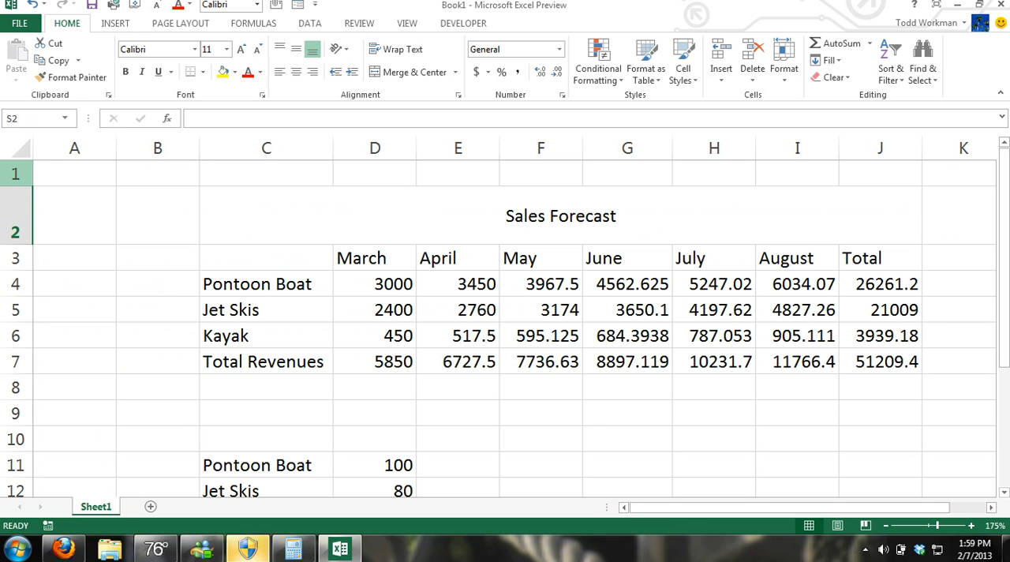
# Shrink row 2 back and merge-and-centre the title across C1:J2.
pyautogui.moveTo(16, 244); pyautogui.dragTo(19, 212)
pyautogui.click(295, 199)
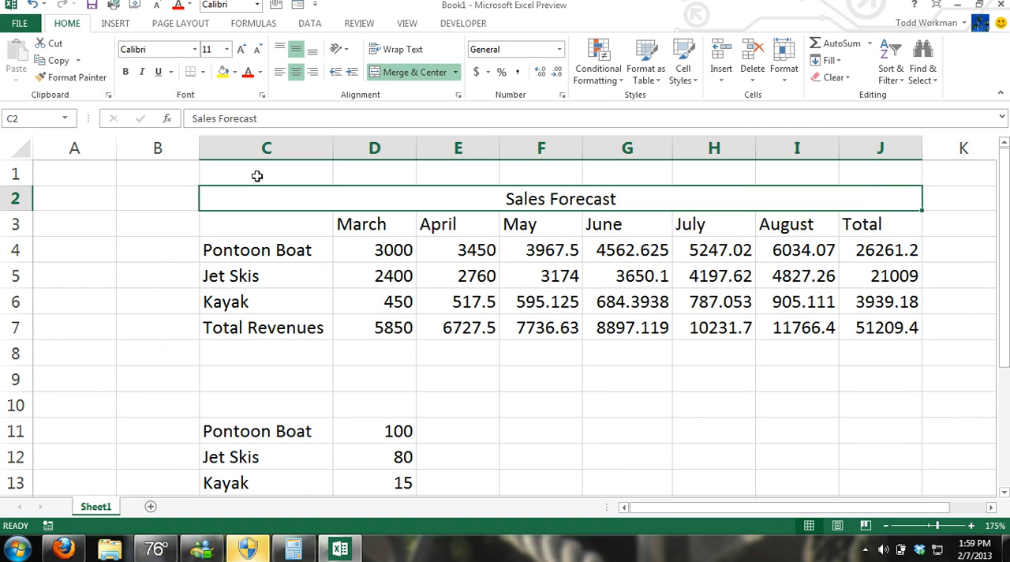
pyautogui.moveTo(257, 175); pyautogui.dragTo(649, 194)
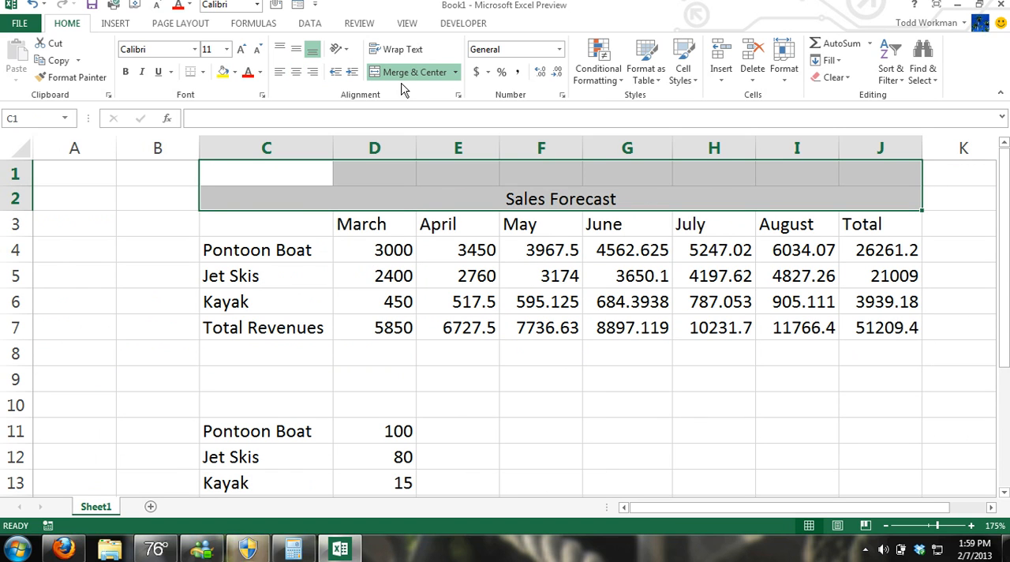
pyautogui.click(408, 74)
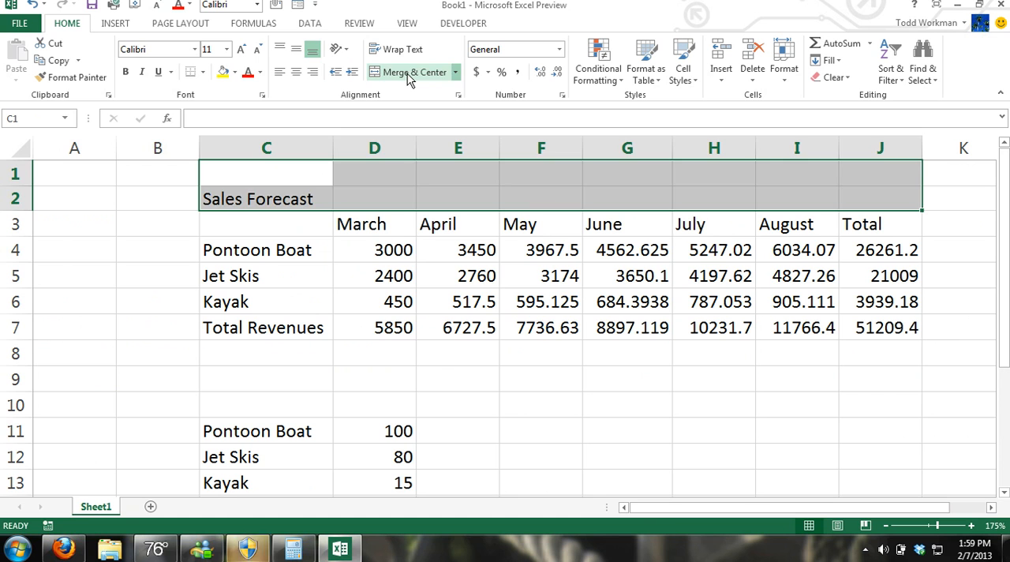
pyautogui.click(408, 74)
pyautogui.click(527, 277)
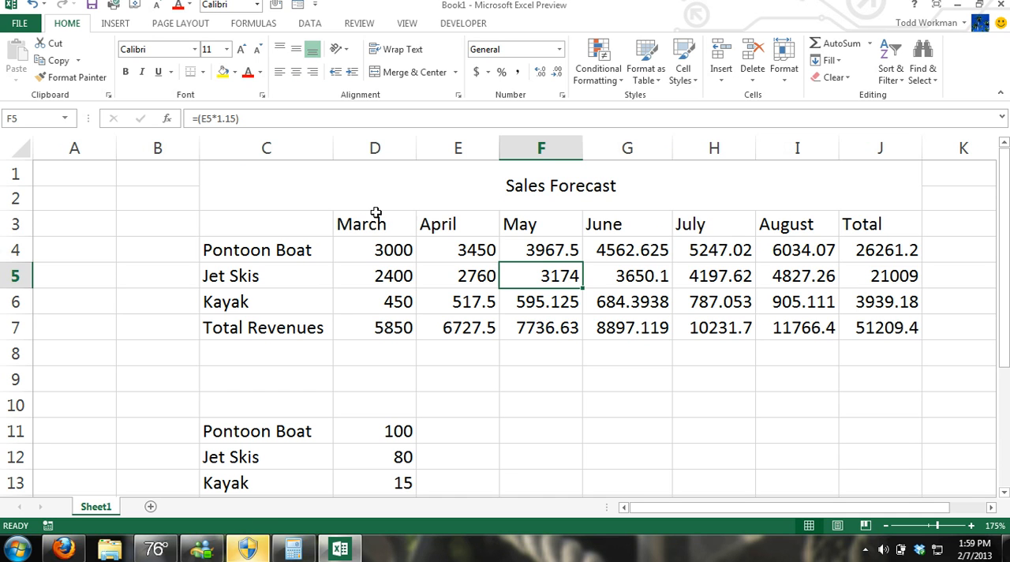
# Fill the merged Sales Forecast title with Blue, Accent 1, Lighter 60%.
pyautogui.click(341, 187)
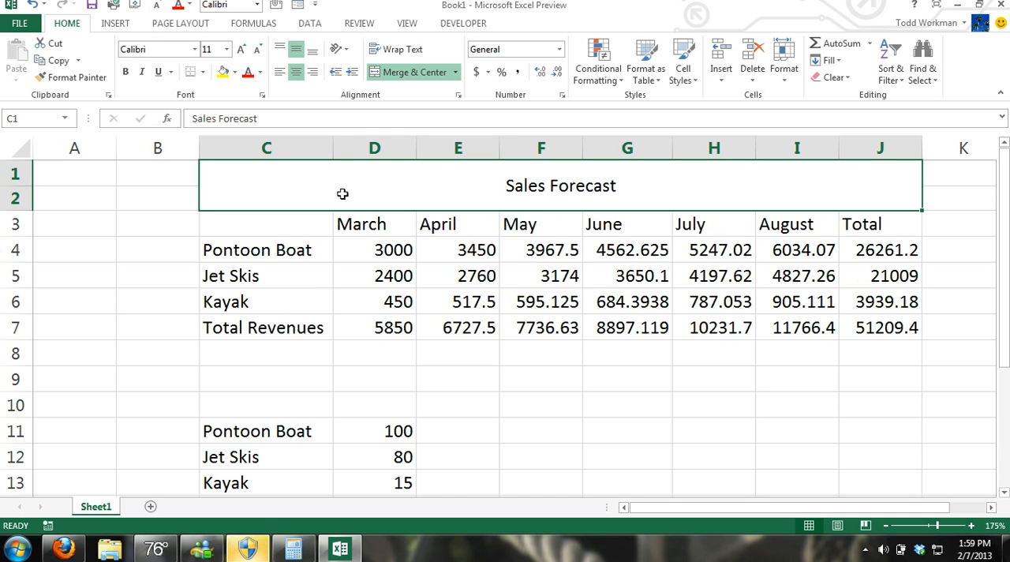
pyautogui.click(234, 72)
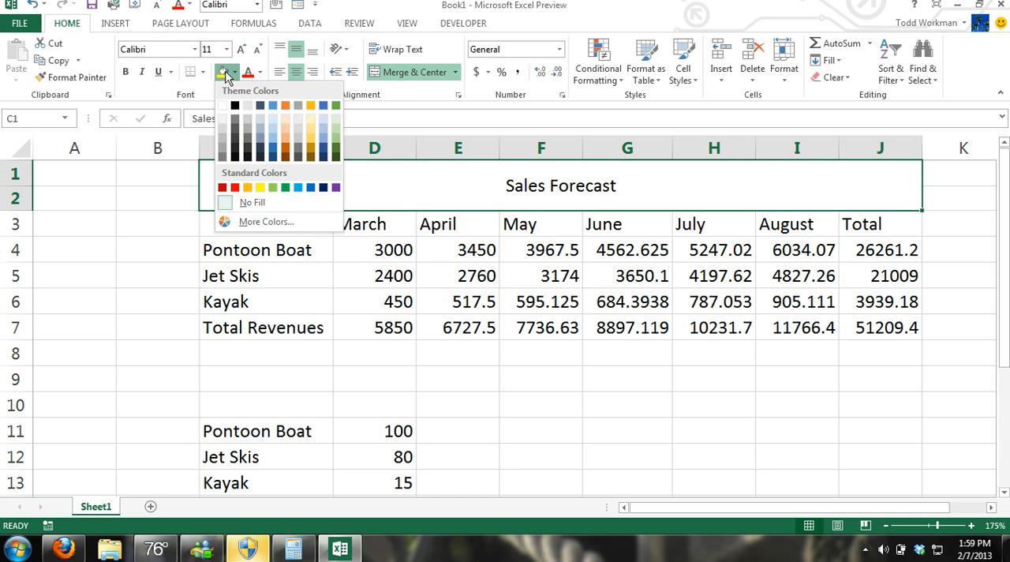
pyautogui.click(272, 128)
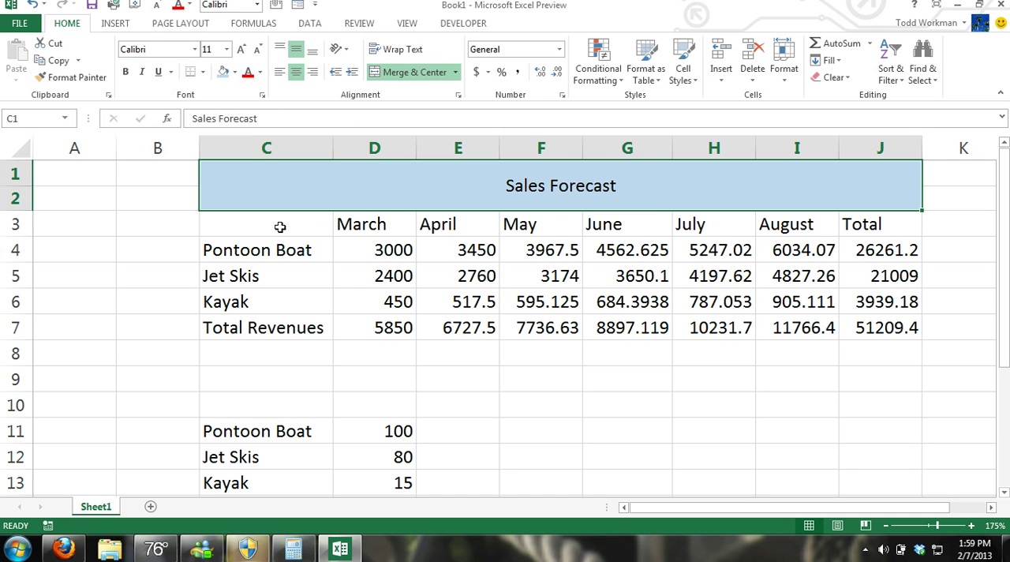
pyautogui.click(348, 298)
# Fill the Pontoon Boat, Jet Skis and Kayak labels in C4:C6 light blue.
pyautogui.moveTo(280, 250); pyautogui.dragTo(280, 301)
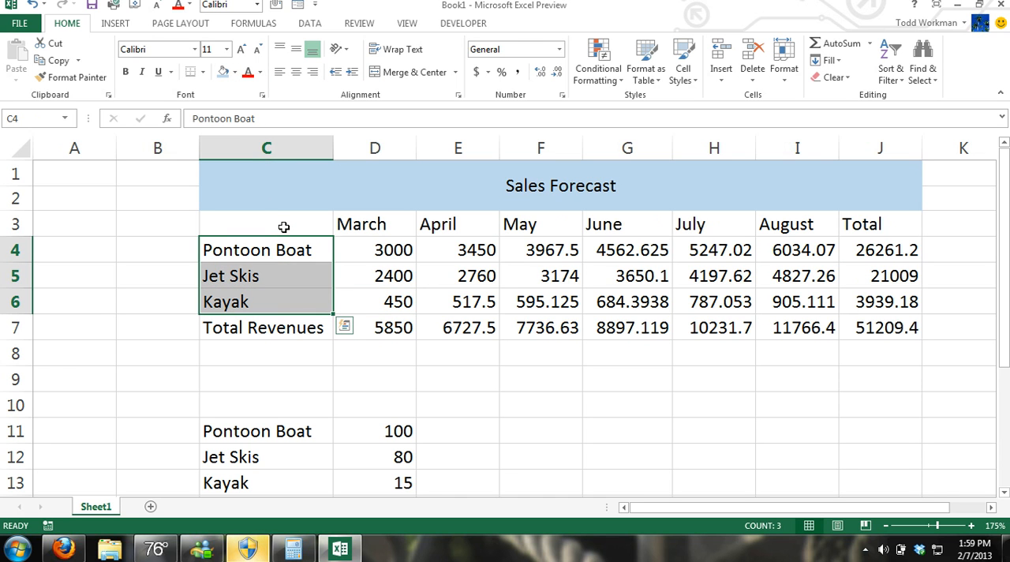
pyautogui.click(235, 73)
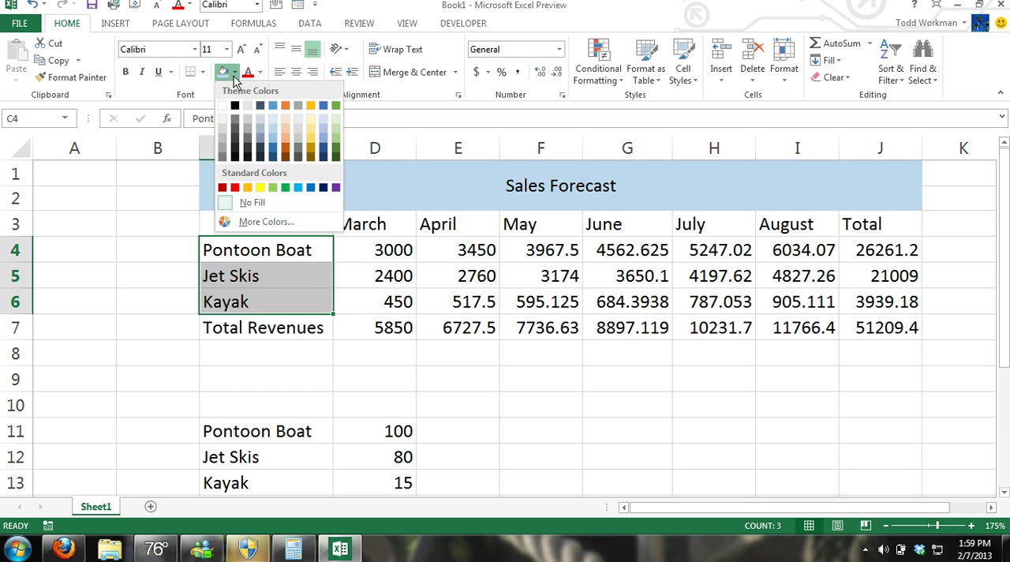
pyautogui.click(272, 120)
# Give the Total Revenues label in C7 a grey fill.
pyautogui.click(286, 335)
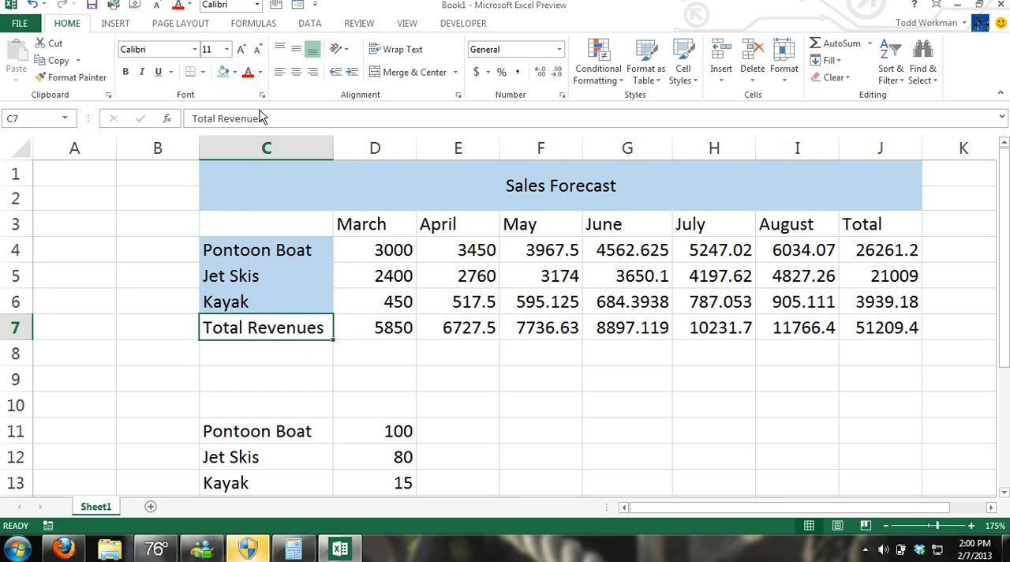
pyautogui.click(234, 72)
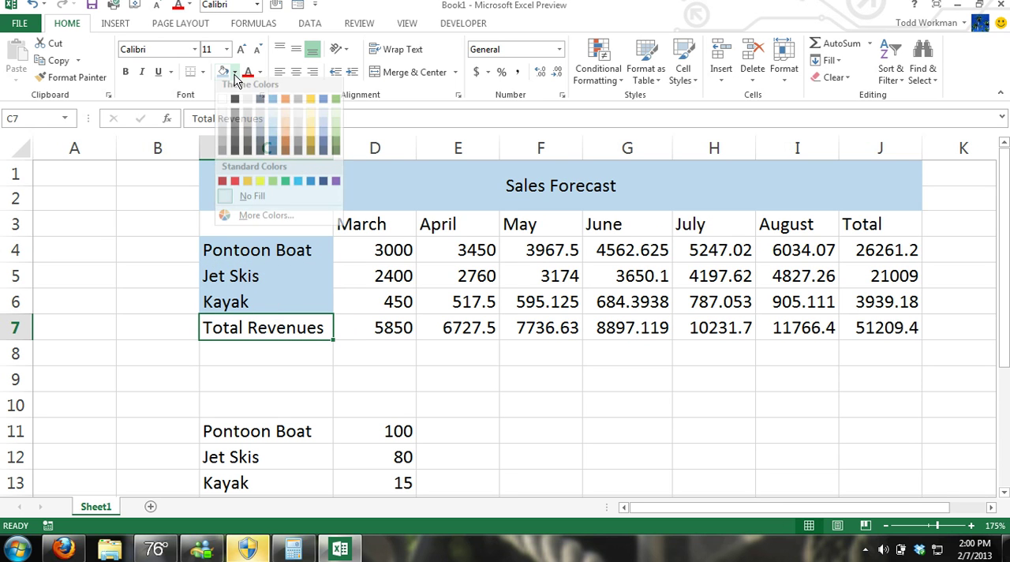
pyautogui.click(224, 131)
pyautogui.click(512, 306)
# Give the March–August month headings in D3:I3 a grey fill.
pyautogui.moveTo(360, 224)
pyautogui.mouseDown()
pyautogui.moveTo(729, 236)
pyautogui.moveTo(818, 227)
pyautogui.mouseUp()
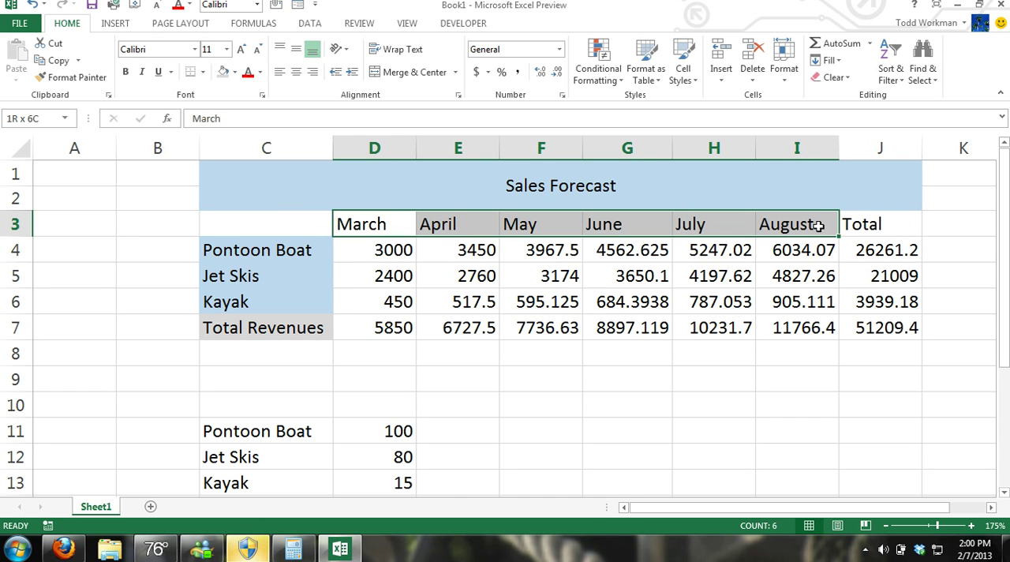
pyautogui.click(235, 73)
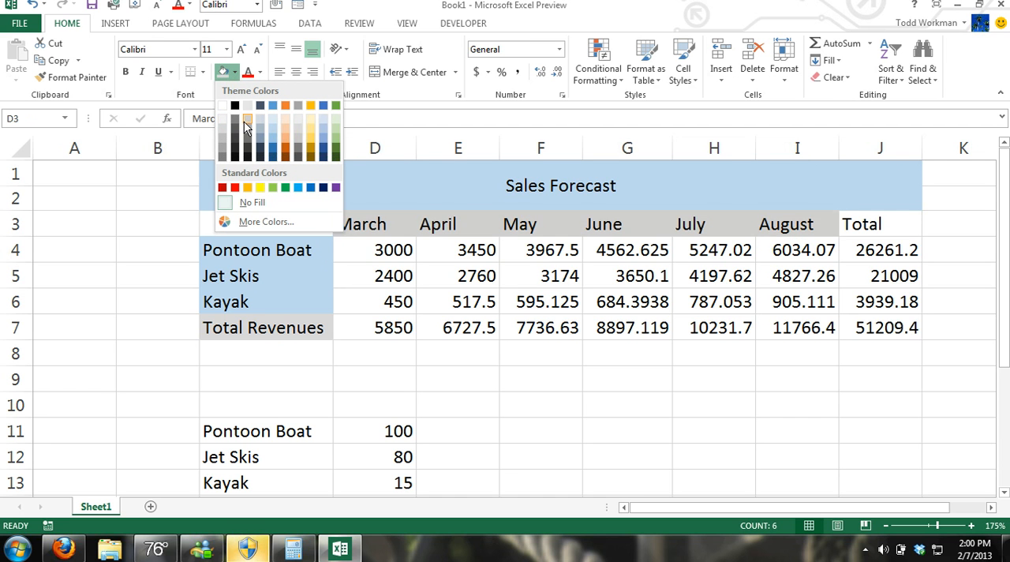
pyautogui.click(247, 137)
pyautogui.click(874, 225)
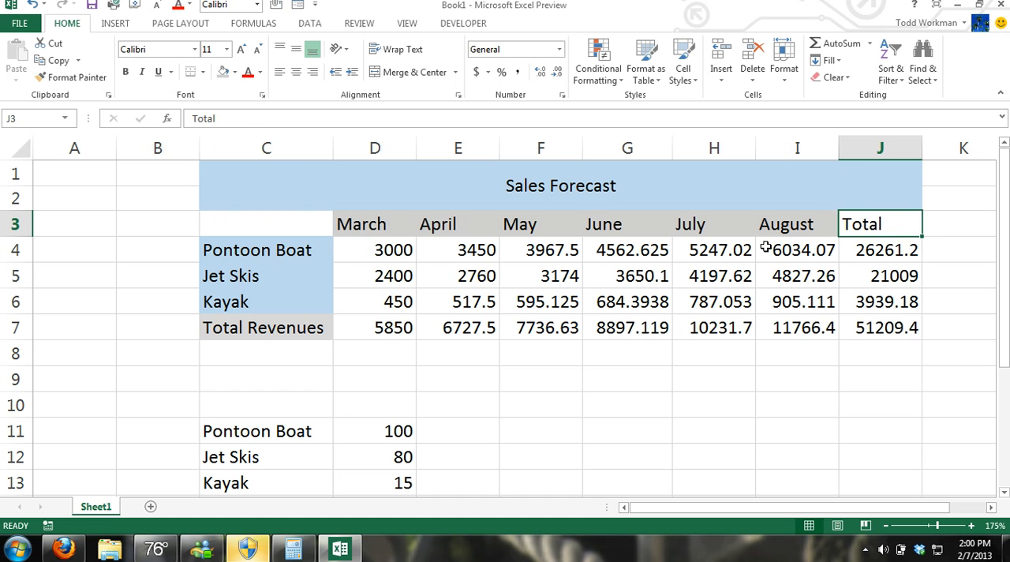
# Change the Total Revenues label to a light green fill.
pyautogui.click(317, 332)
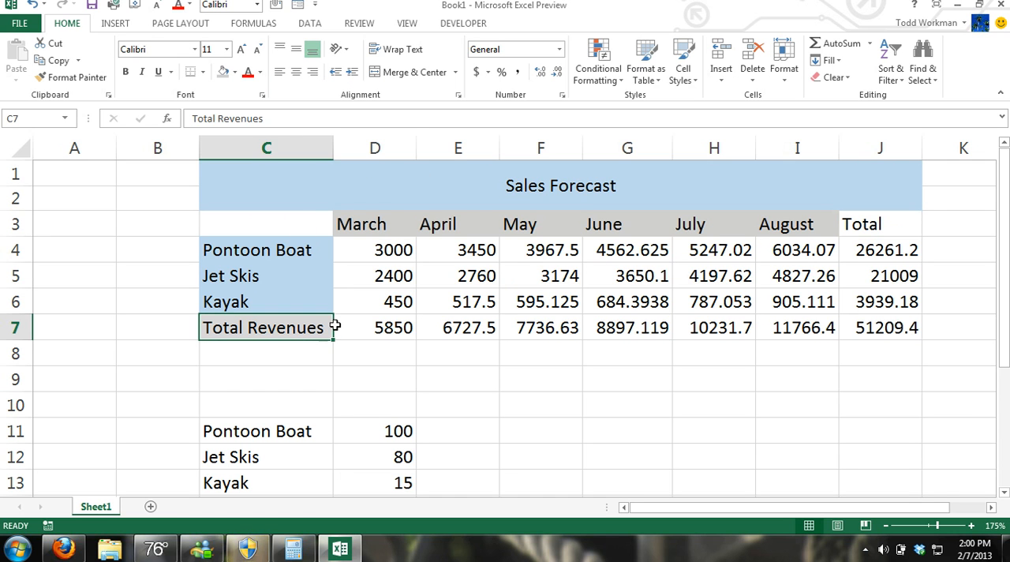
pyautogui.click(234, 75)
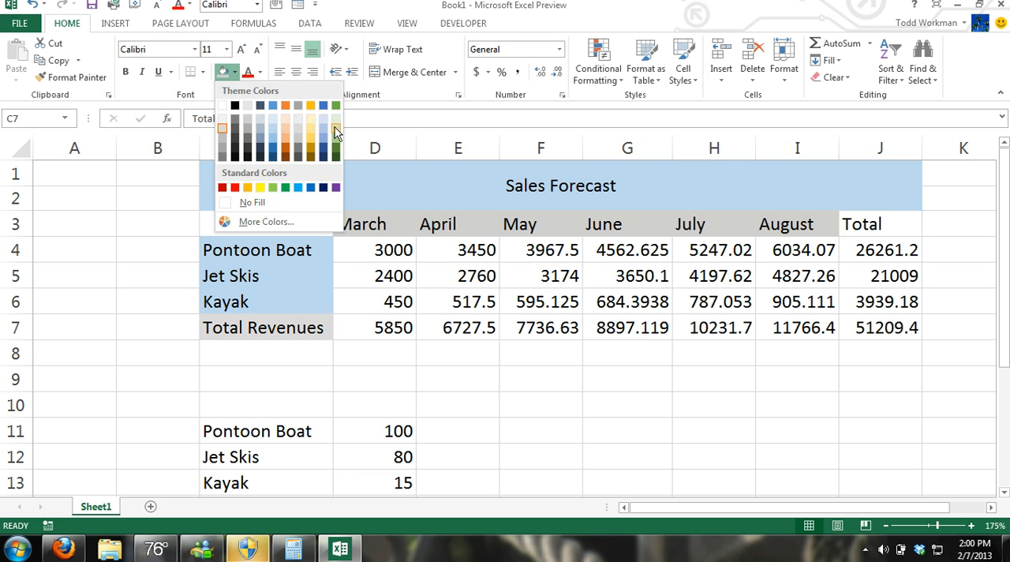
pyautogui.click(336, 127)
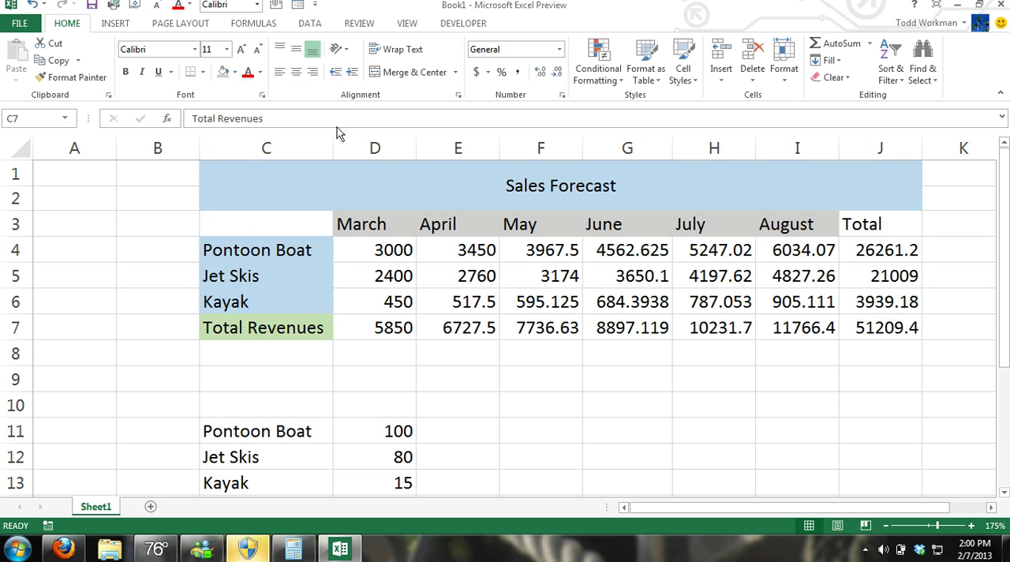
pyautogui.click(876, 227)
pyautogui.click(448, 370)
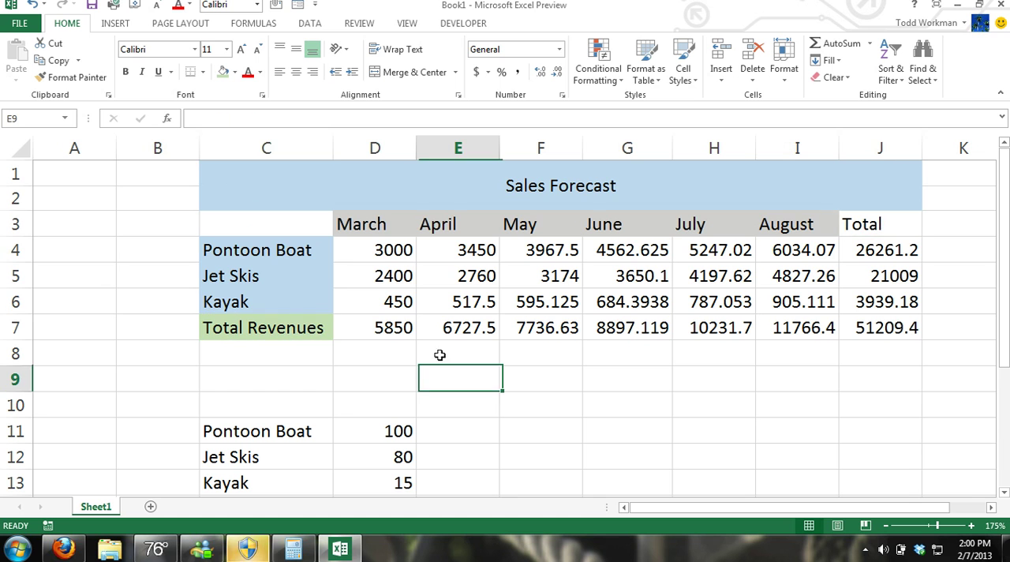
# Apply the same light green fill to both Total Revenues and the Total heading J3.
pyautogui.click(276, 329)
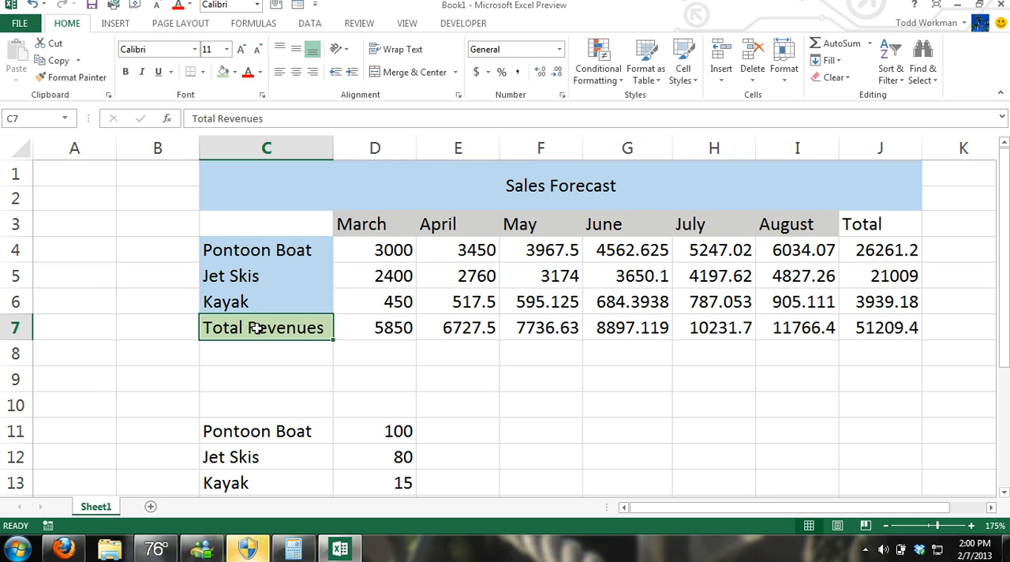
pyautogui.keyDown('ctrl'); pyautogui.click(869, 225); pyautogui.keyUp('ctrl')
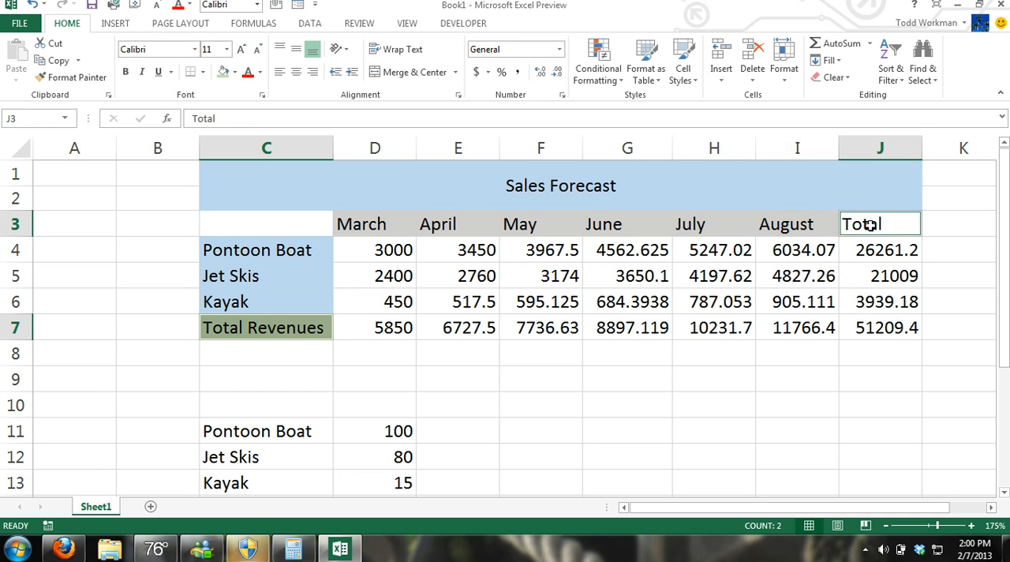
pyautogui.click(223, 71)
# Enter the heading 'Rentals' in corner cell C3.
pyautogui.click(483, 304)
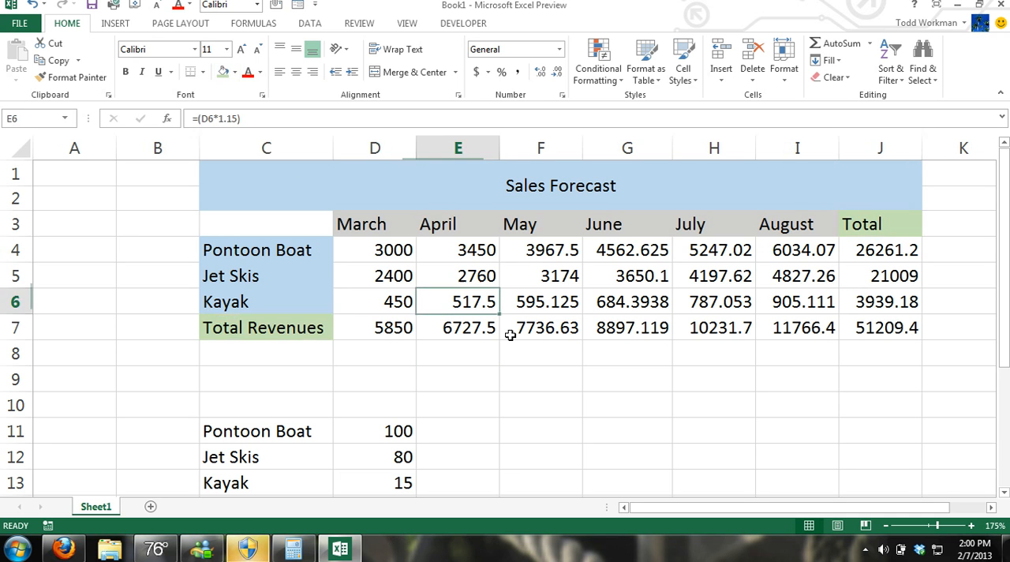
pyautogui.click(292, 227)
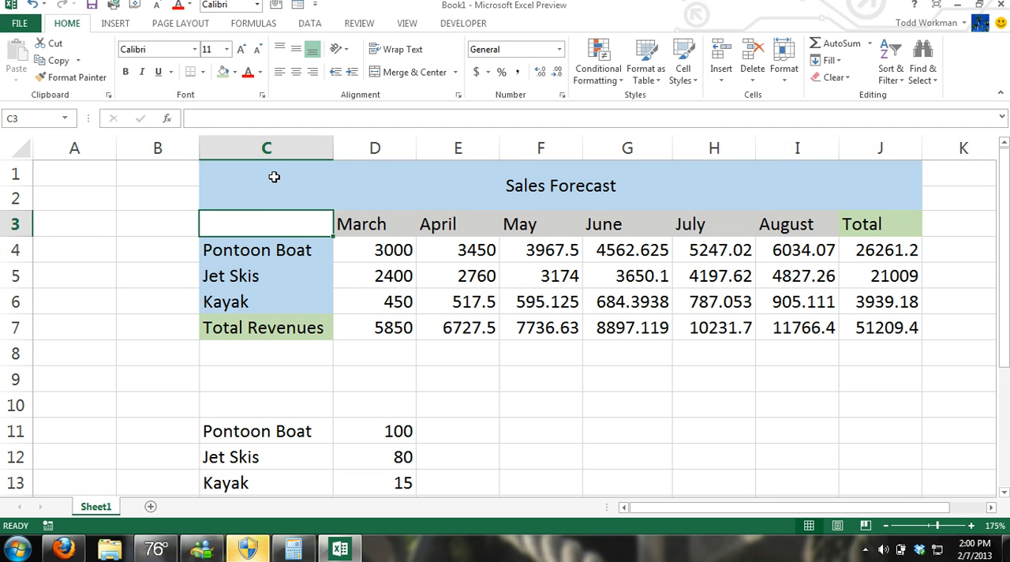
pyautogui.click(234, 71)
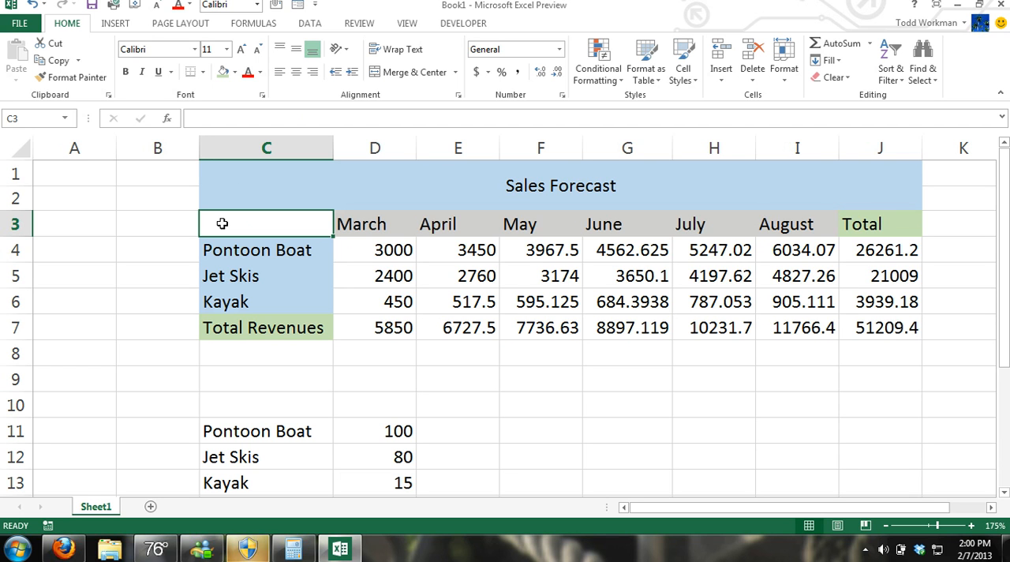
pyautogui.write('REntal')
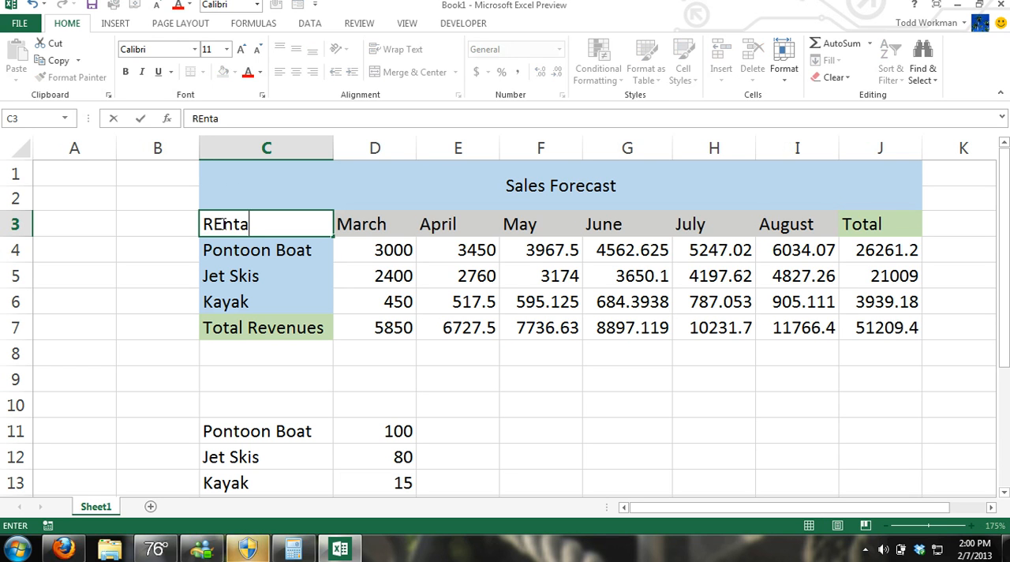
pyautogui.press('BackSpace')
pyautogui.press('BackSpace')
pyautogui.press('BackSpace')
pyautogui.press('BackSpace')
pyautogui.write('entals')
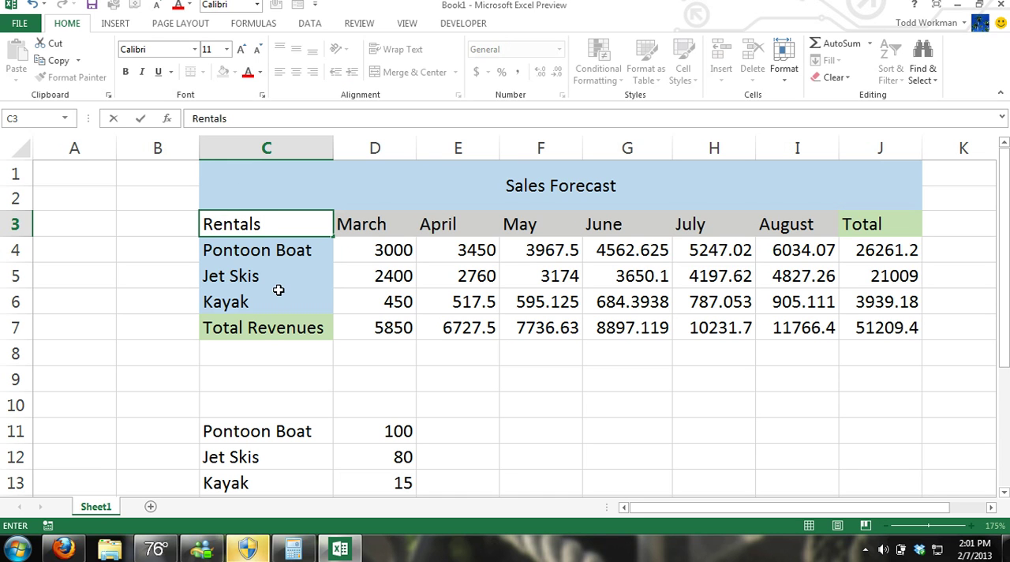
pyautogui.click(278, 291)
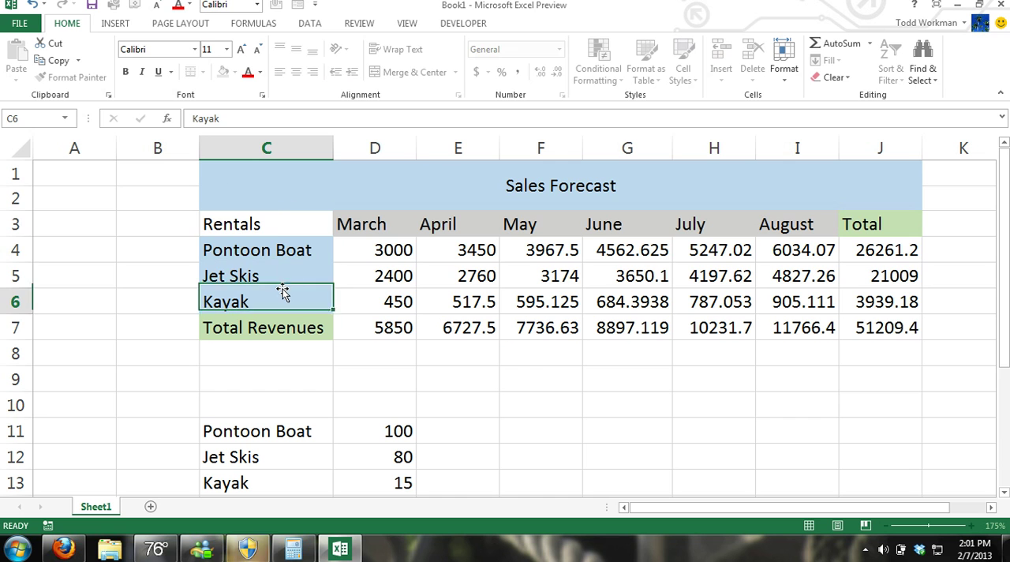
# Give the Rentals heading in C3 a dark blue fill.
pyautogui.click(278, 225)
pyautogui.click(235, 72)
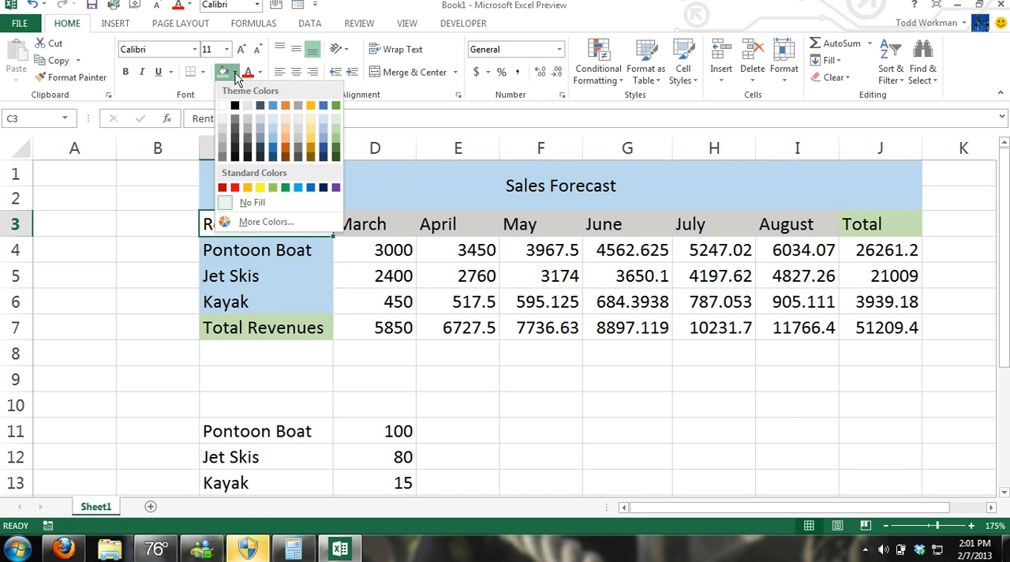
pyautogui.click(276, 158)
pyautogui.click(146, 275)
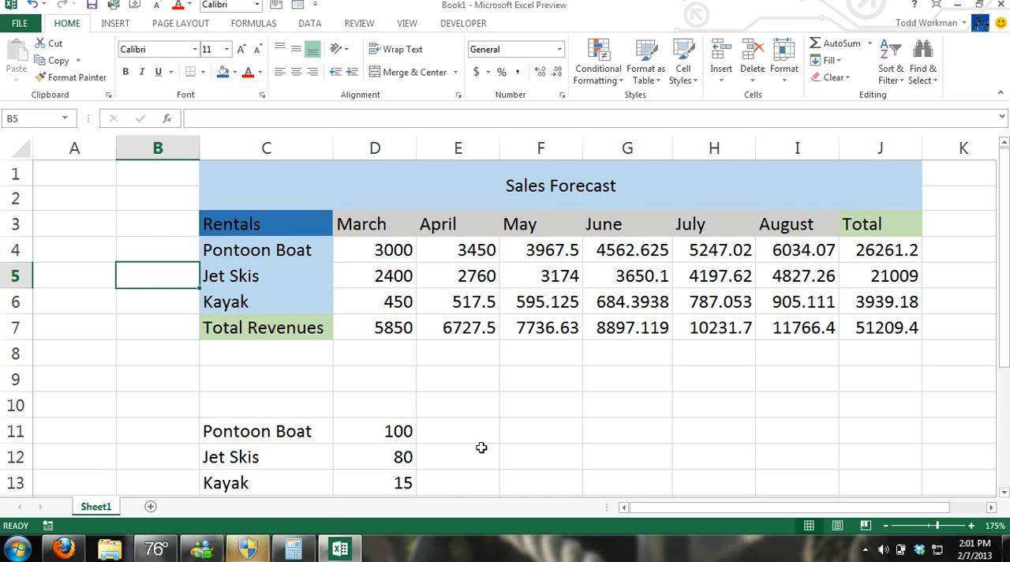
pyautogui.scroll(-1, 481, 447)
pyautogui.moveTo(272, 355); pyautogui.dragTo(267, 404)
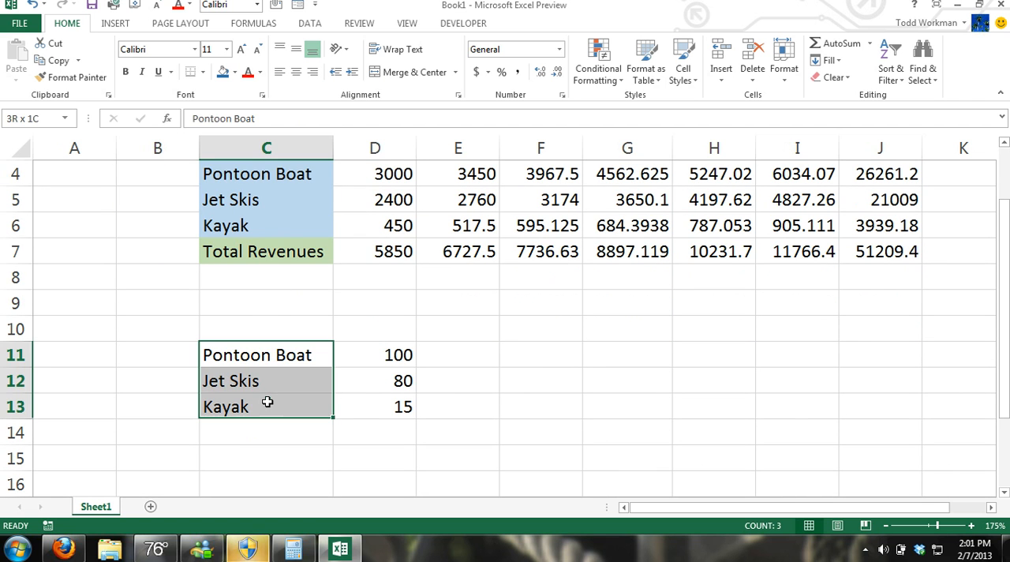
pyautogui.scroll(1, 523, 376)
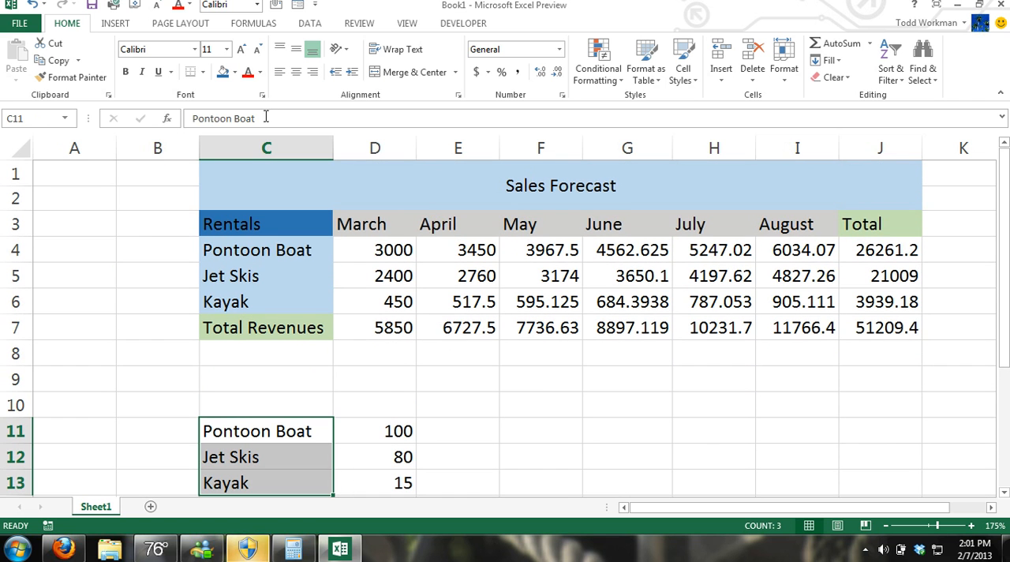
# Fill the Price/Hour row labels C11:C13 light blue.
pyautogui.click(234, 72)
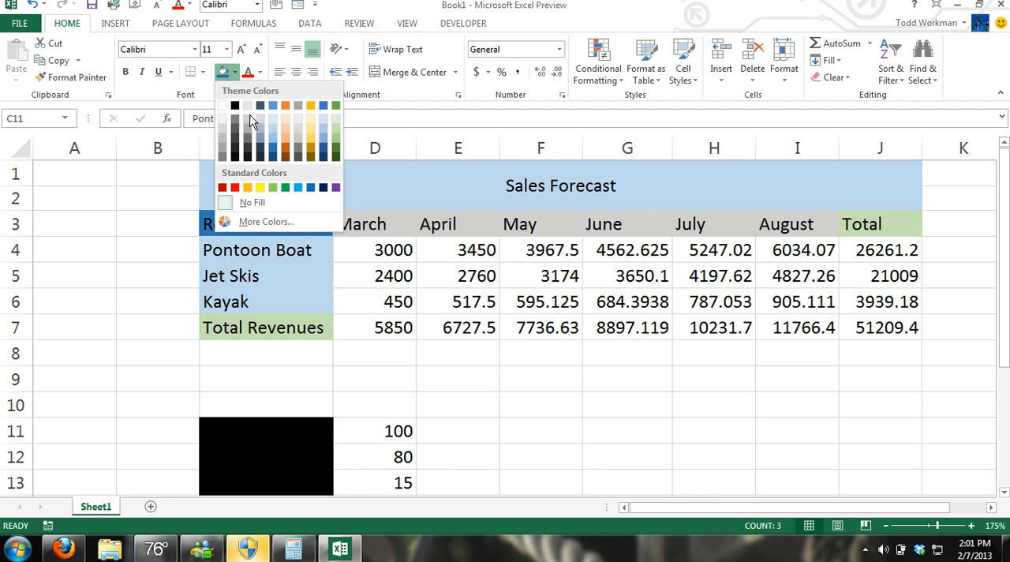
pyautogui.click(273, 131)
# Merge and centre C10:D10 and enter the heading 'Price/Hour'.
pyautogui.moveTo(266, 403); pyautogui.dragTo(353, 403)
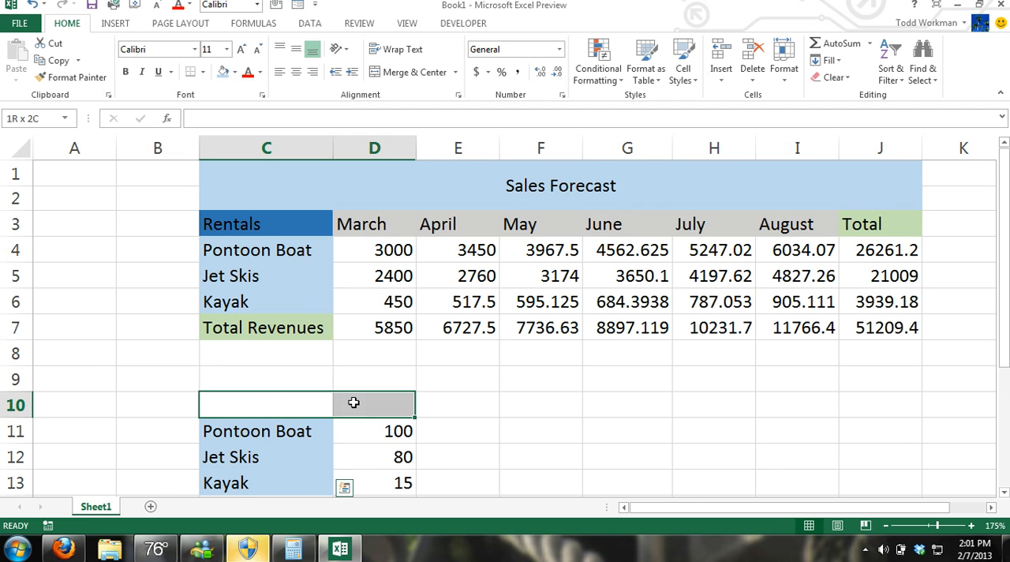
pyautogui.click(416, 75)
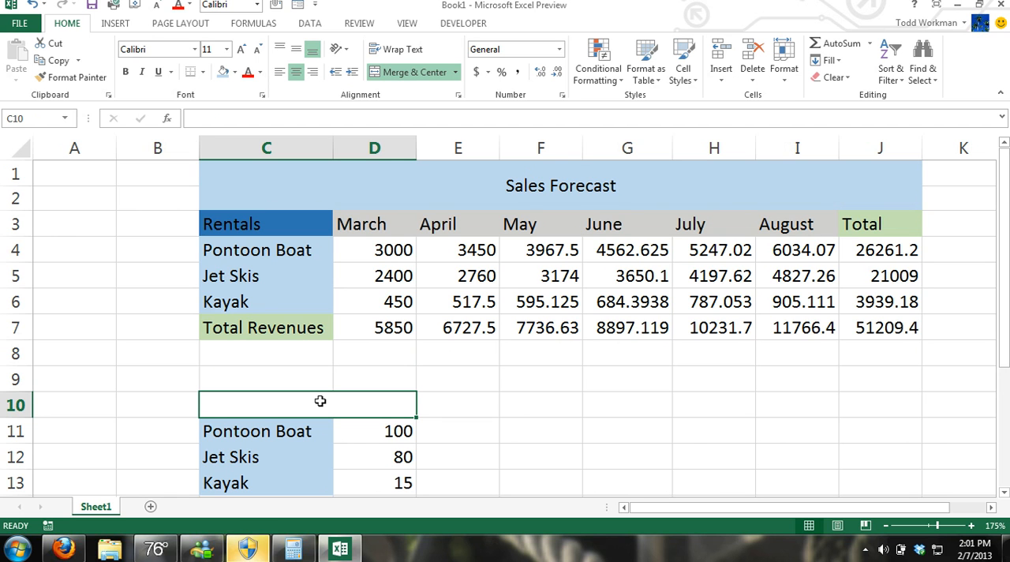
pyautogui.write('Price')
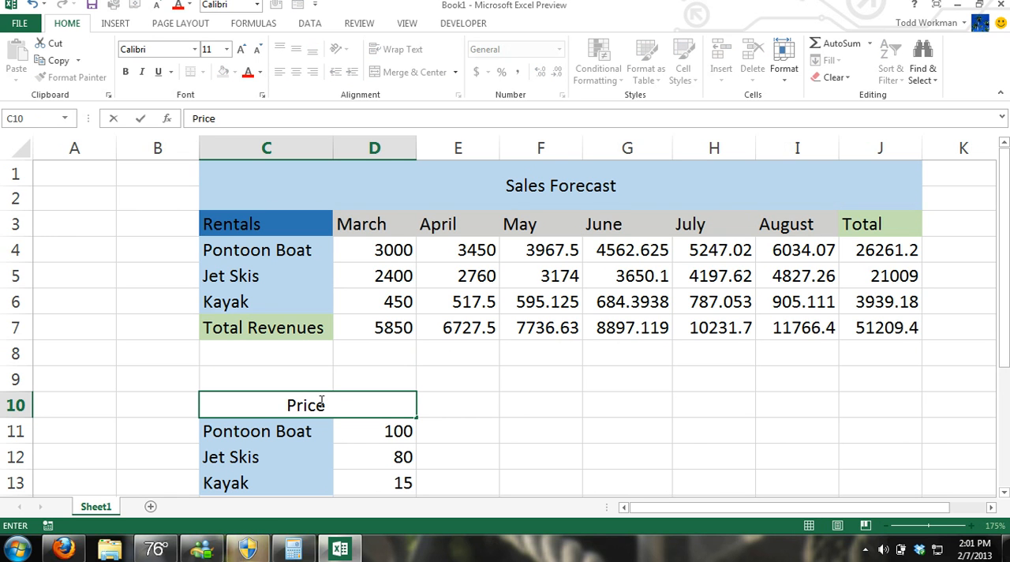
pyautogui.write(' Per')
pyautogui.press('BackSpace')
pyautogui.press('BackSpace')
pyautogui.press('BackSpace')
pyautogui.press('BackSpace')
pyautogui.write('/Hour')
pyautogui.click(530, 412)
# Give the Price/Hour heading a grey-blue fill.
pyautogui.click(336, 407)
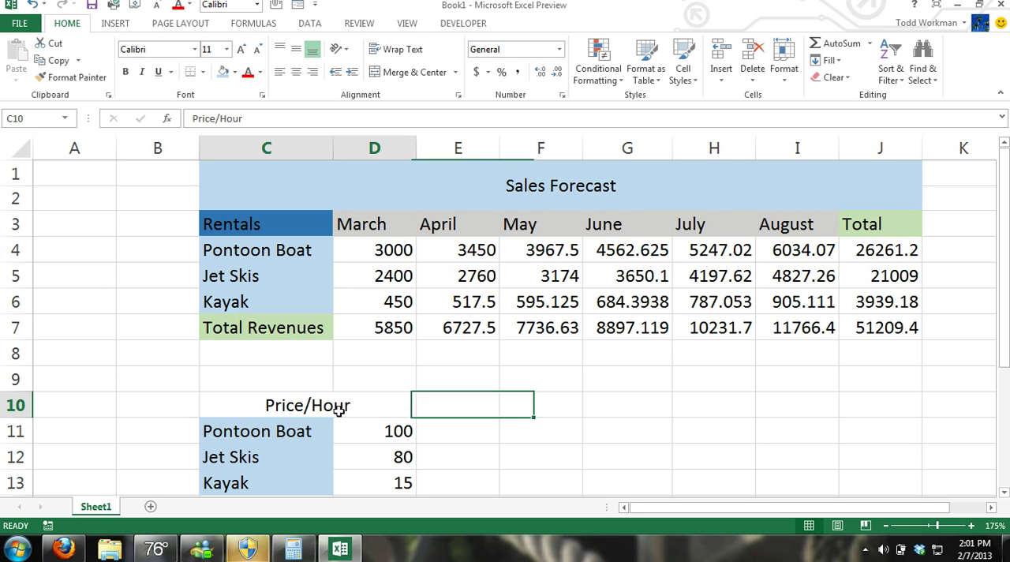
pyautogui.click(235, 73)
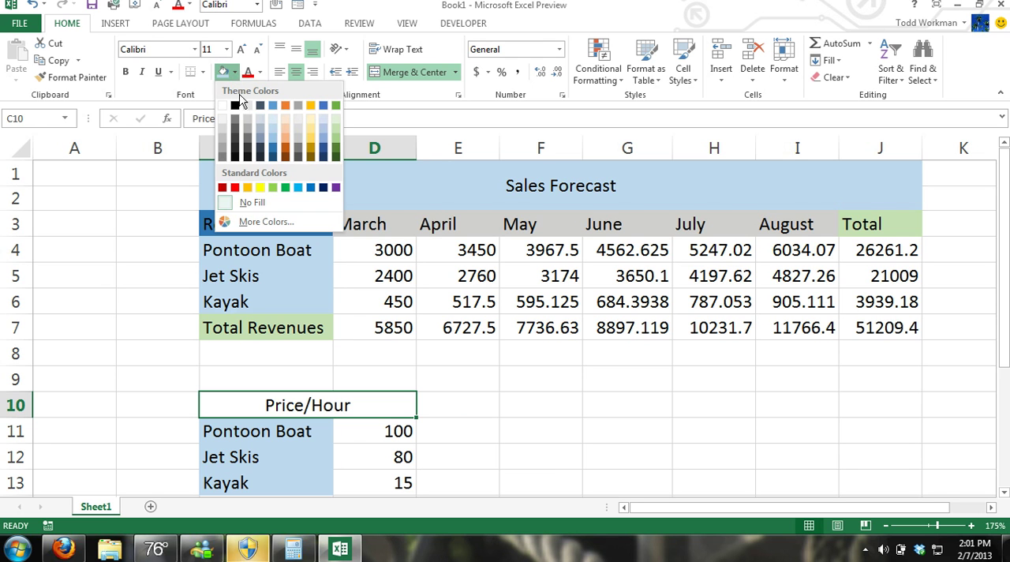
pyautogui.click(262, 135)
pyautogui.click(652, 411)
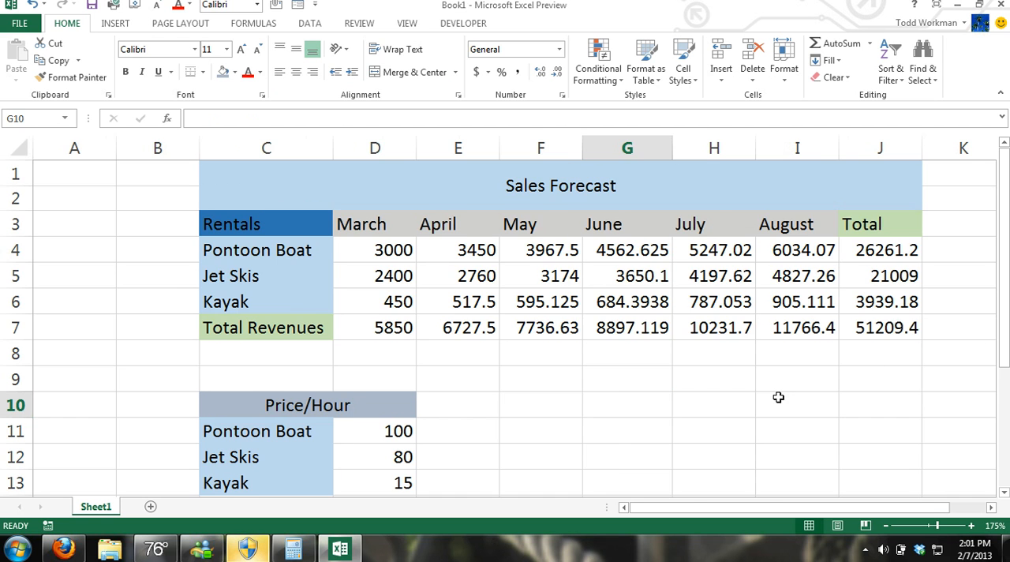
pyautogui.keyDown('ctrl'); pyautogui.scroll(-1, 778, 397); pyautogui.keyUp('ctrl')
pyautogui.keyDown('ctrl'); pyautogui.scroll(-1, 781, 391); pyautogui.keyUp('ctrl')
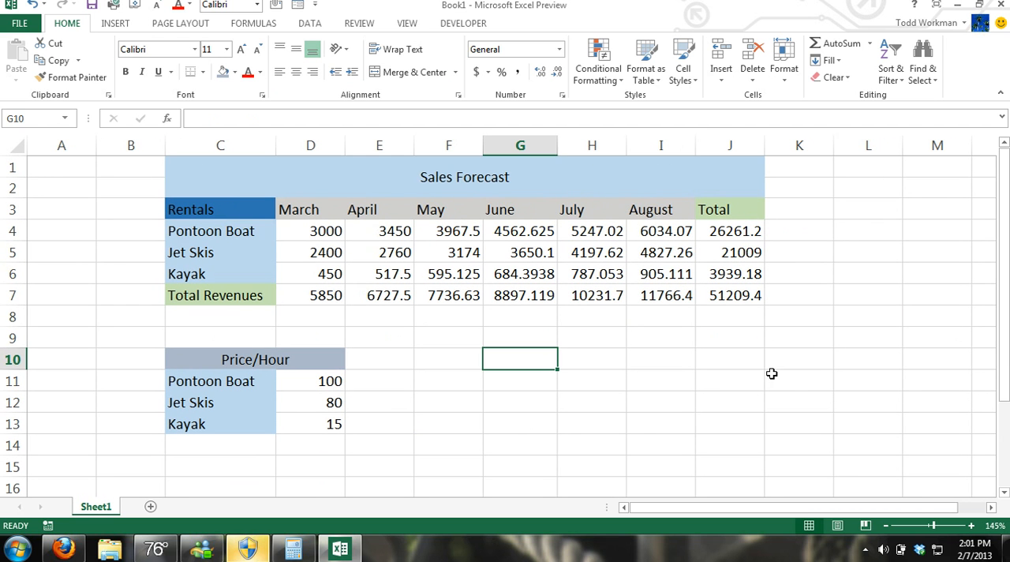
# Put a Thick Box Border around the Sales Forecast table C1:J7 and the Price/Hour table C10:D13.
pyautogui.click(198, 166)
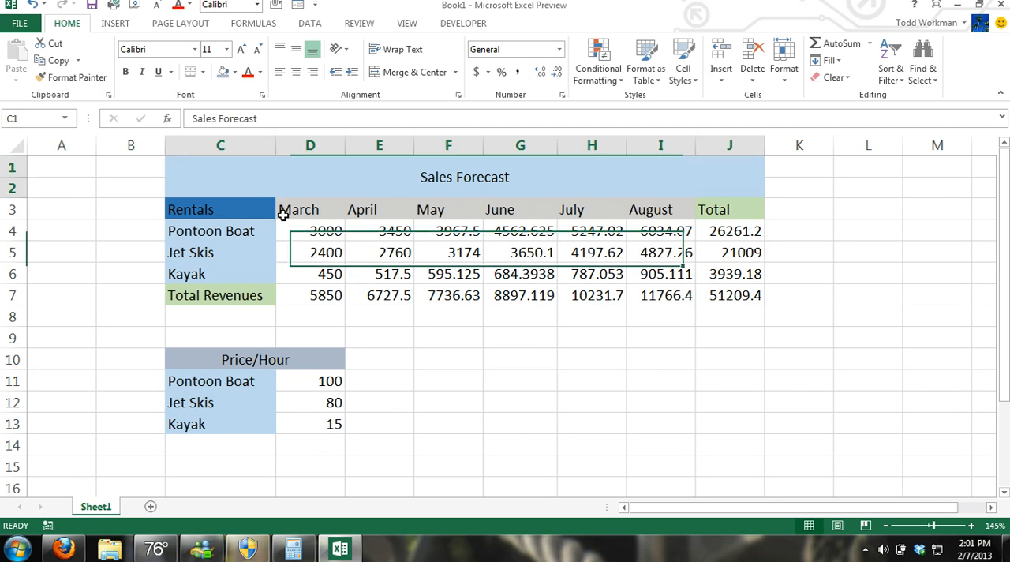
pyautogui.moveTo(282, 215); pyautogui.dragTo(584, 299)
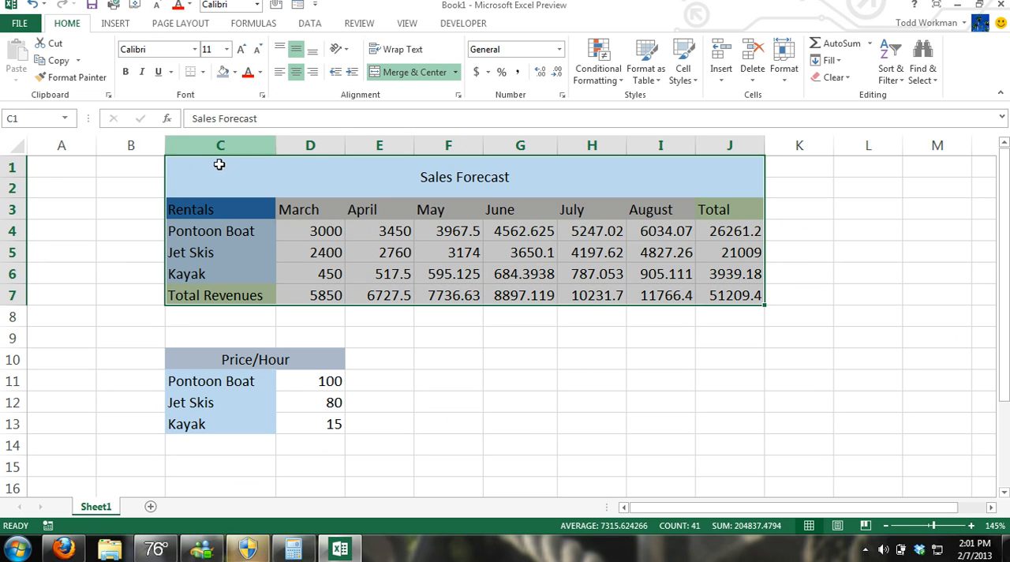
pyautogui.click(197, 166)
pyautogui.moveTo(192, 164); pyautogui.dragTo(698, 298)
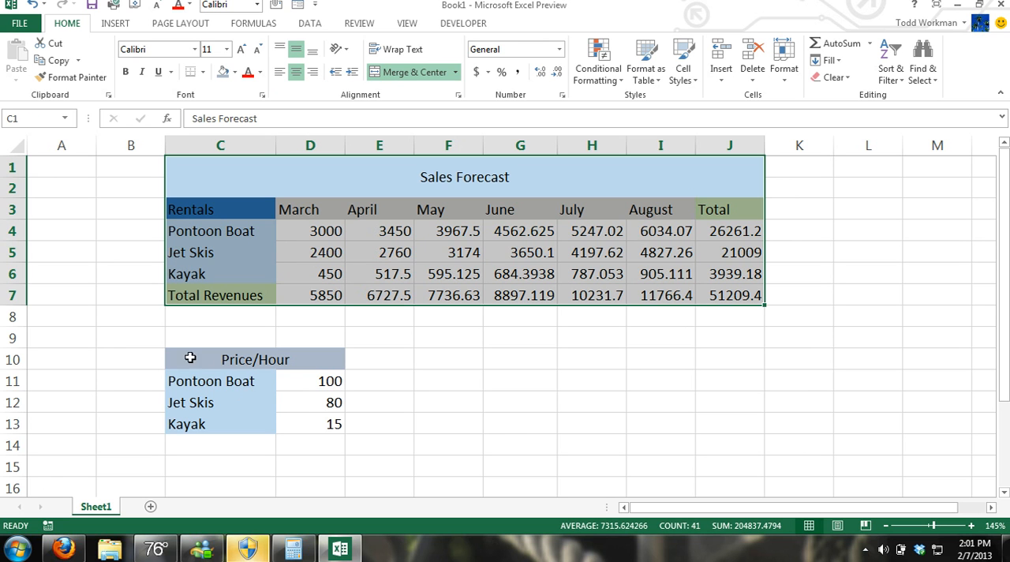
pyautogui.keyDown('ctrl'); pyautogui.moveTo(180, 356); pyautogui.dragTo(305, 414); pyautogui.keyUp('ctrl')
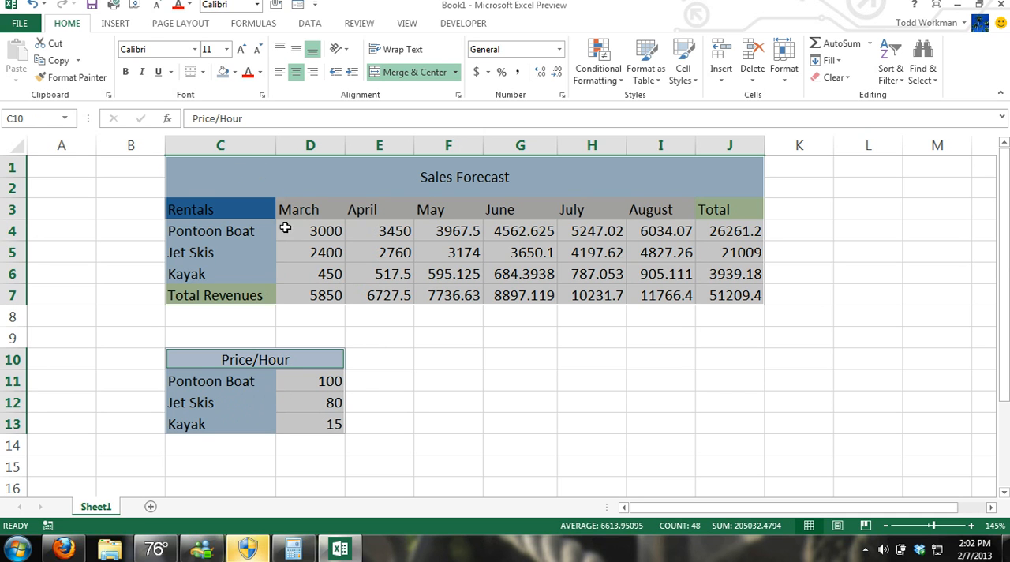
pyautogui.click(204, 73)
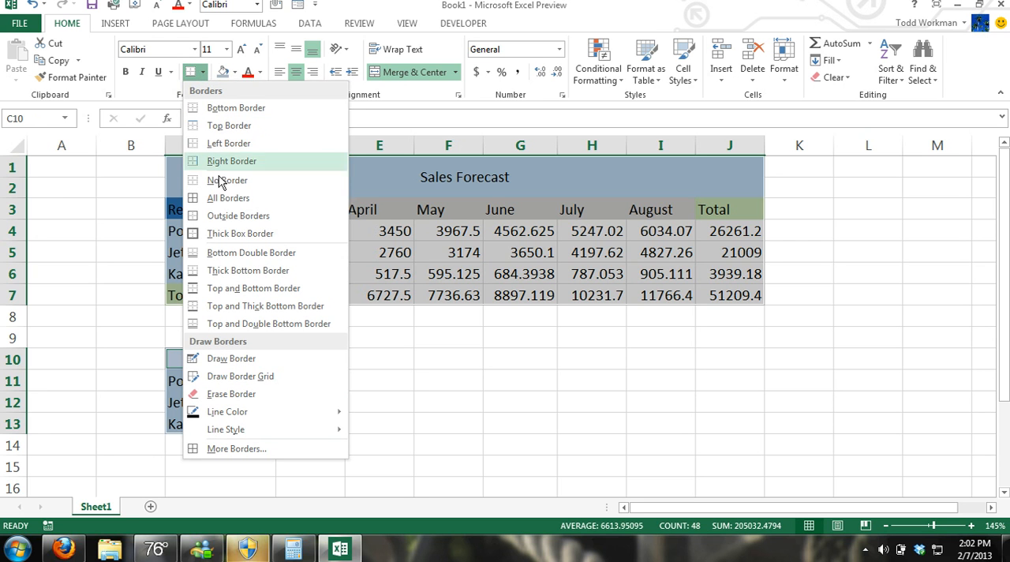
pyautogui.click(247, 235)
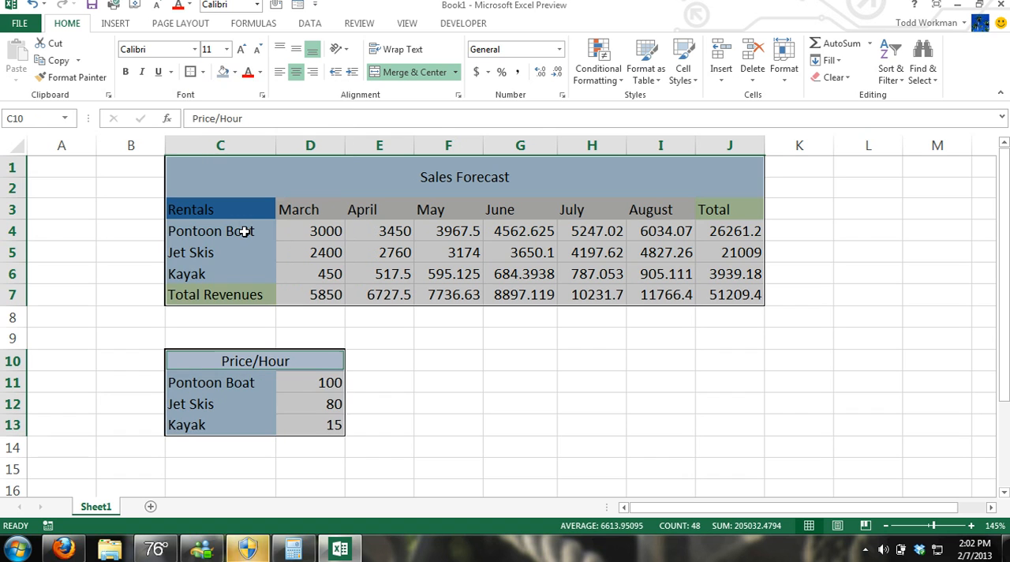
pyautogui.click(451, 324)
pyautogui.click(600, 423)
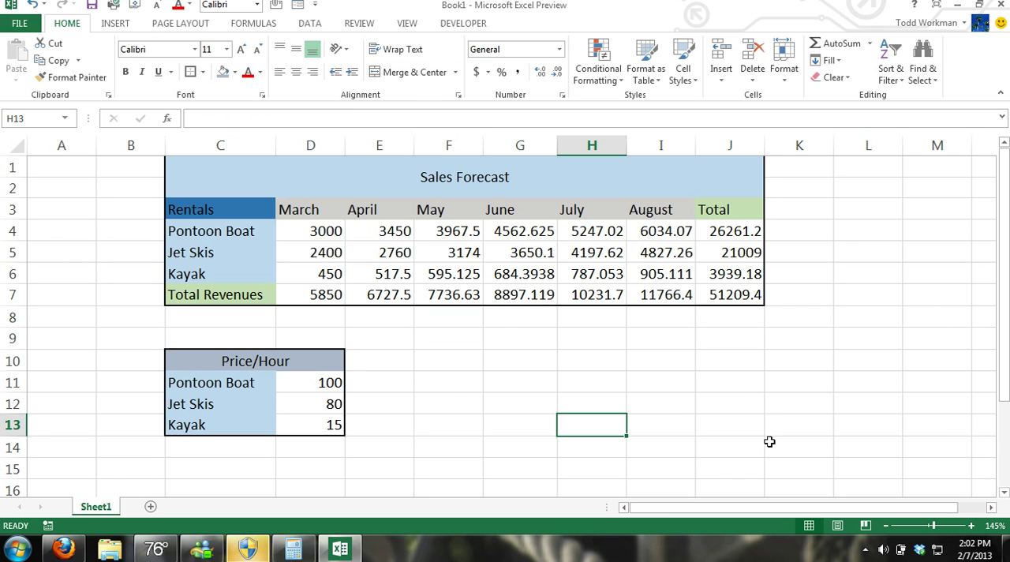
# Outline the C1 and C10 title cells with a border.
pyautogui.click(315, 362)
pyautogui.keyDown('ctrl'); pyautogui.click(440, 190); pyautogui.keyUp('ctrl')
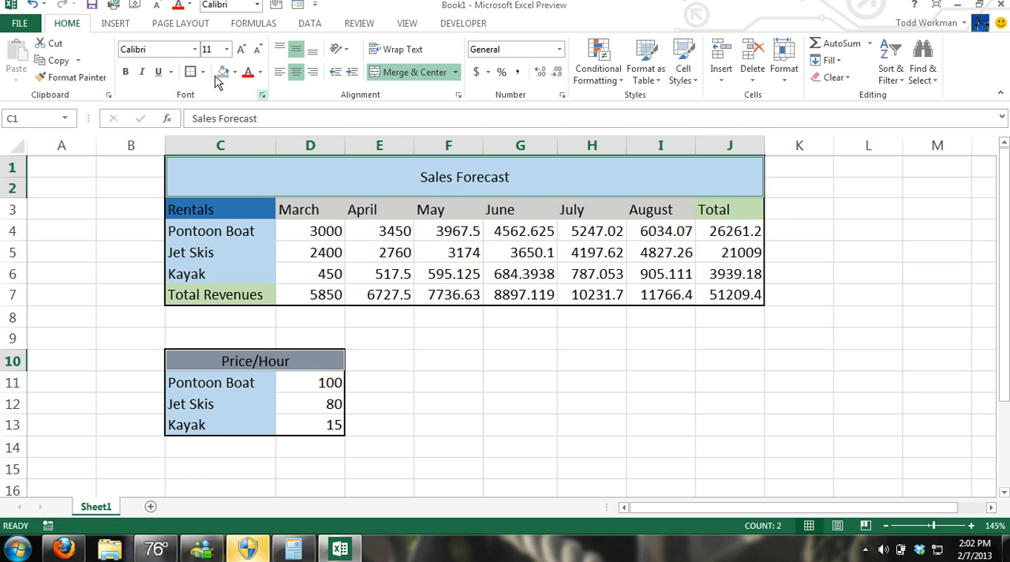
pyautogui.click(190, 72)
pyautogui.click(553, 440)
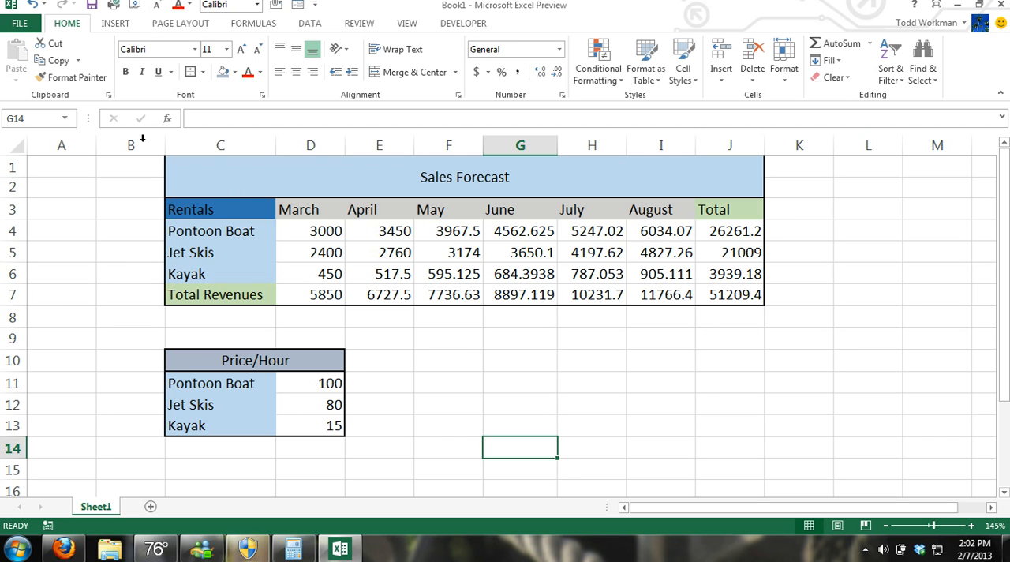
pyautogui.moveTo(543, 364); pyautogui.dragTo(861, 444)
pyautogui.click(688, 444)
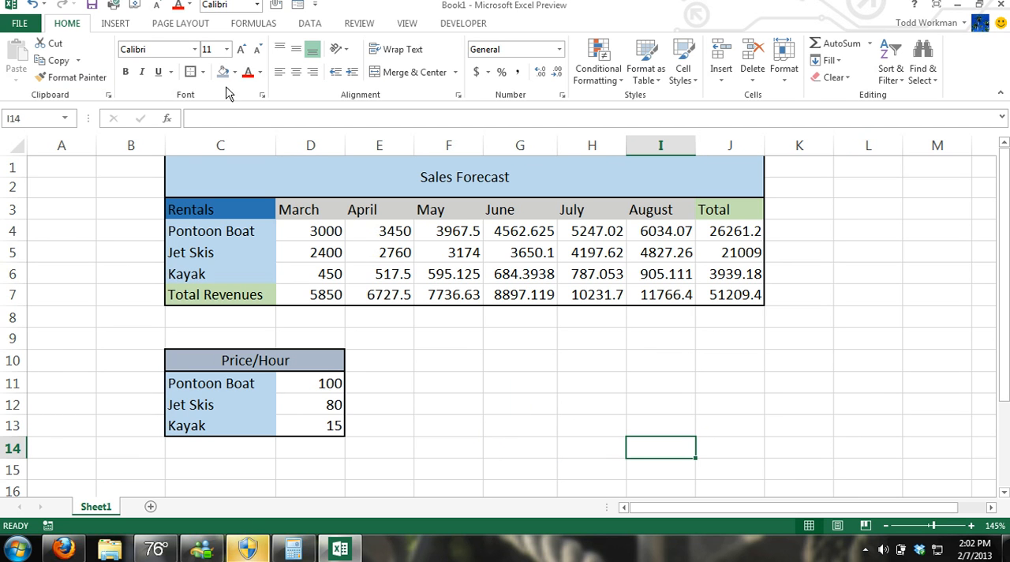
# Hide the worksheet gridlines from the View tab so only the tables' borders and fills show.
pyautogui.click(408, 23)
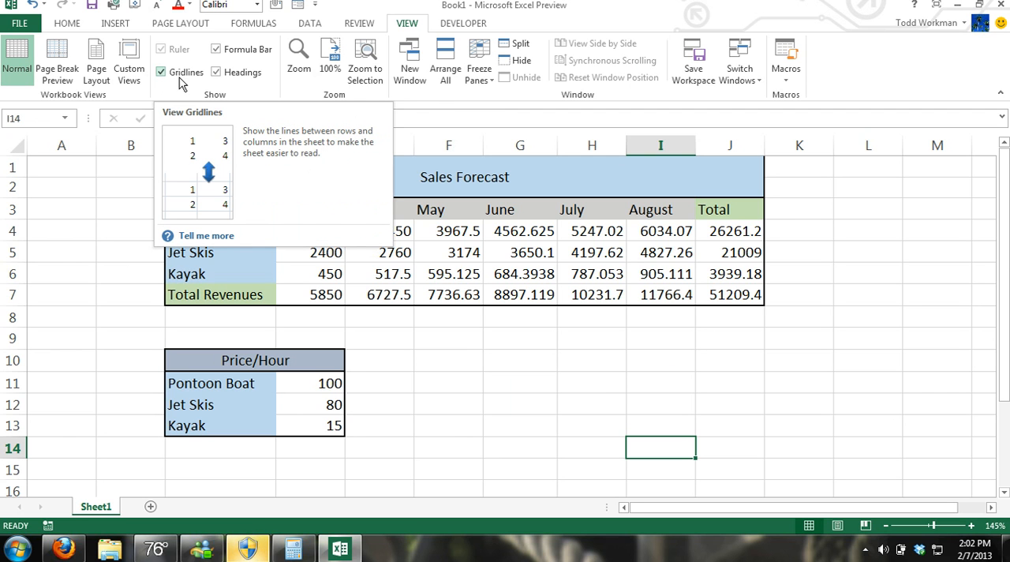
pyautogui.click(162, 73)
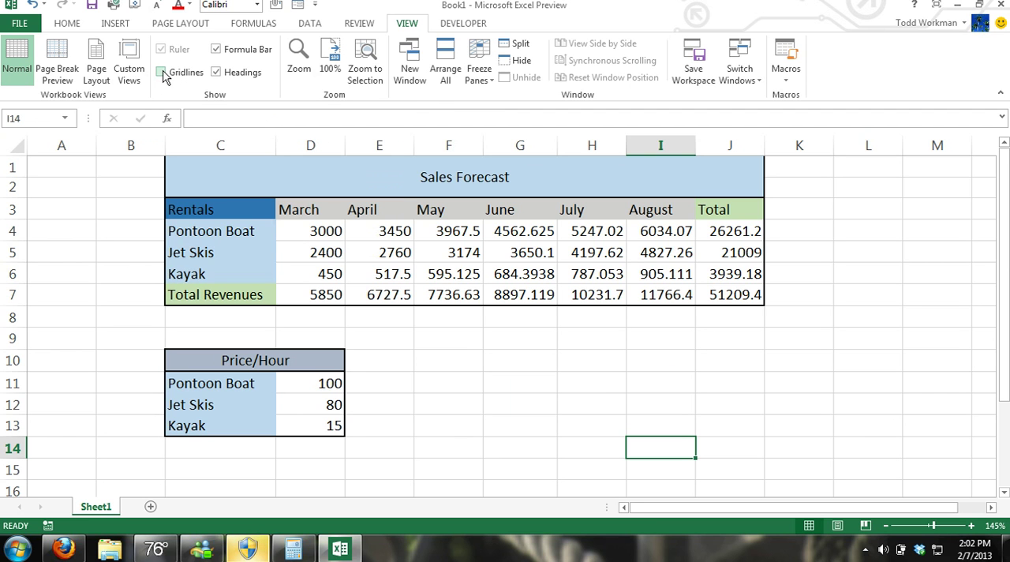
pyautogui.click(562, 361)
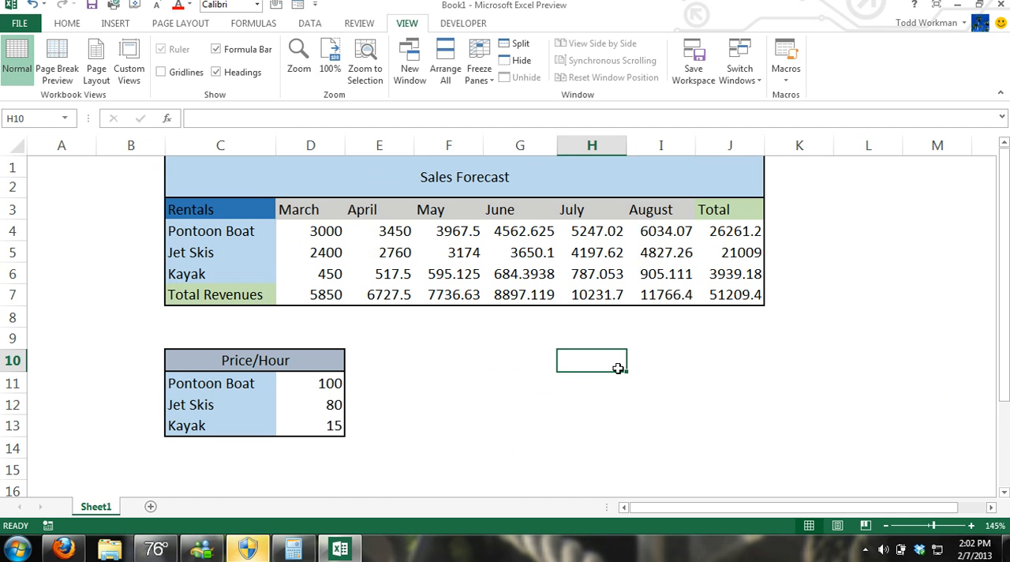
pyautogui.keyDown('ctrl'); pyautogui.scroll(-1, 599, 373); pyautogui.keyUp('ctrl')
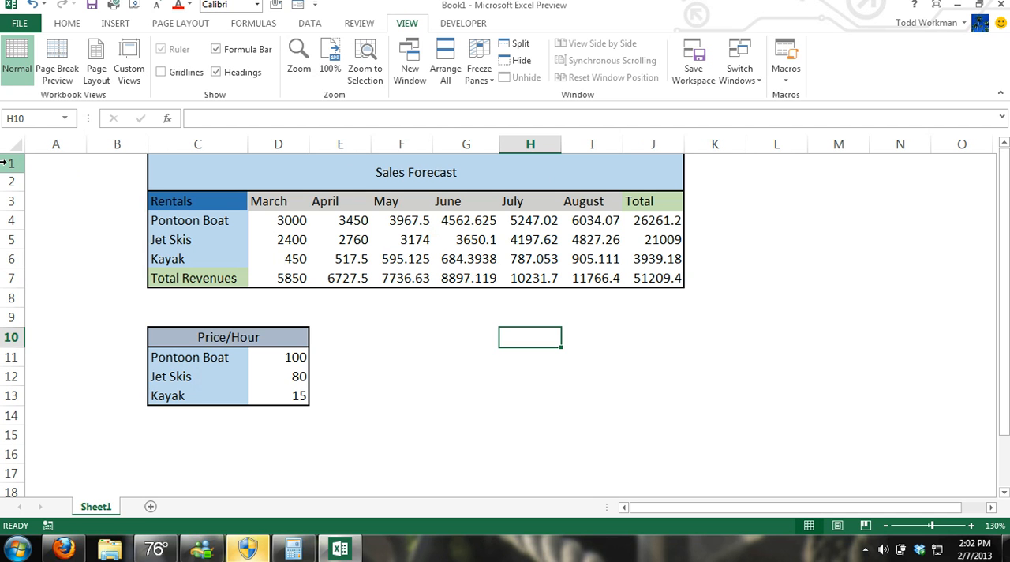
# Insert a blank row above the Sales Forecast table from row 1's context menu.
pyautogui.rightClick(7, 162)
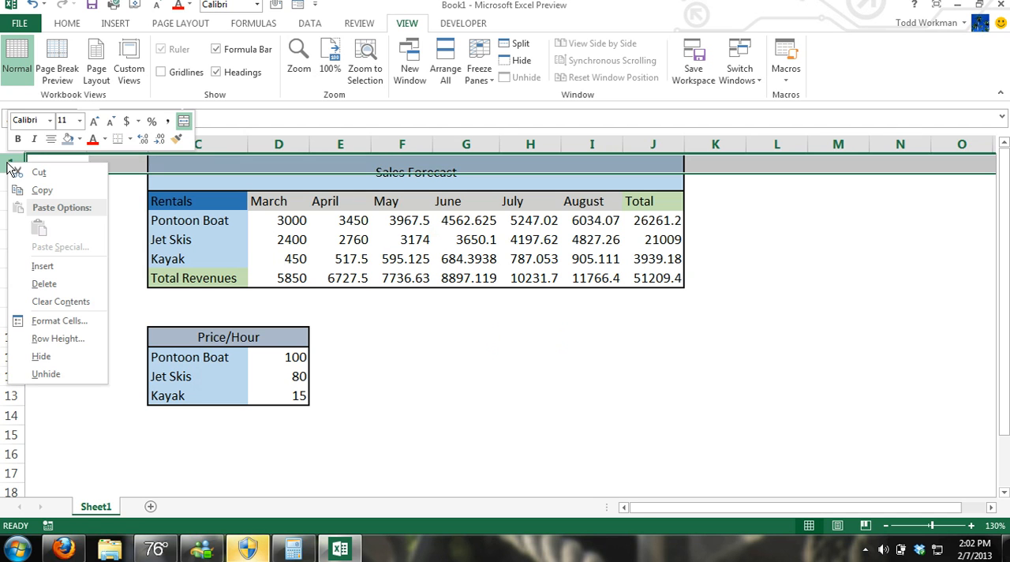
pyautogui.click(44, 265)
pyautogui.click(91, 261)
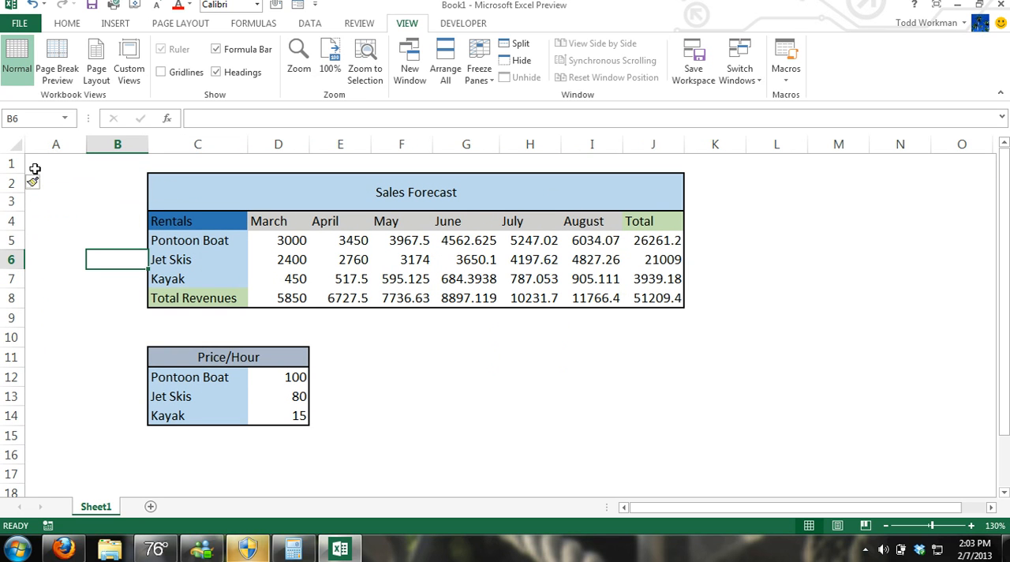
pyautogui.click(10, 163)
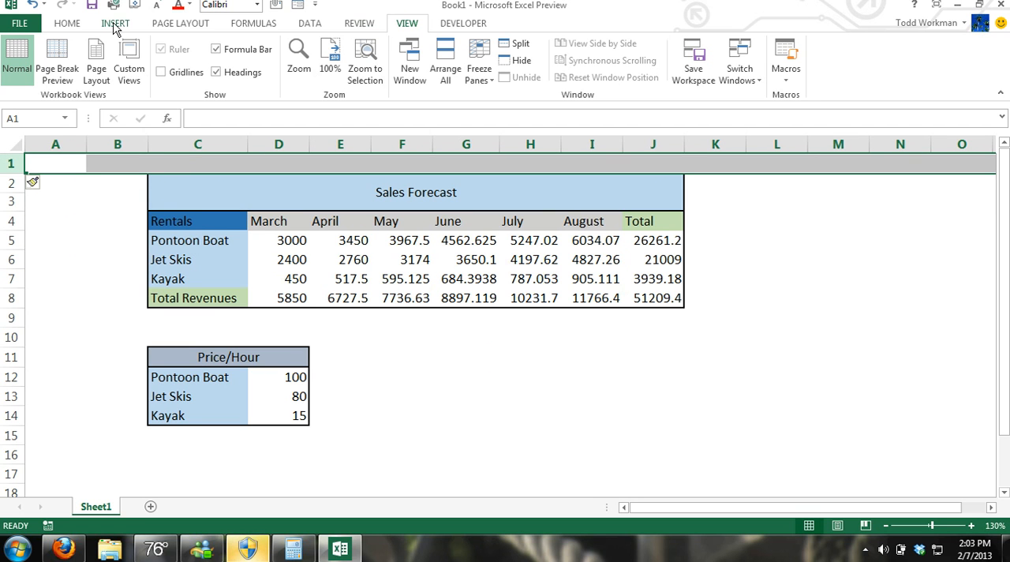
# Insert another blank row above both tables using Insert on the Home tab.
pyautogui.click(95, 23)
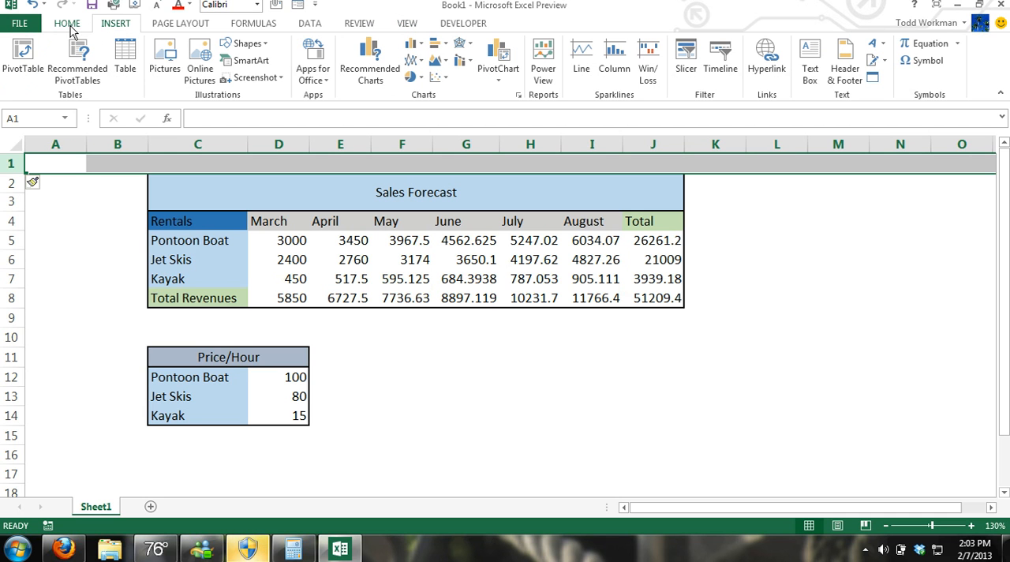
pyautogui.click(69, 25)
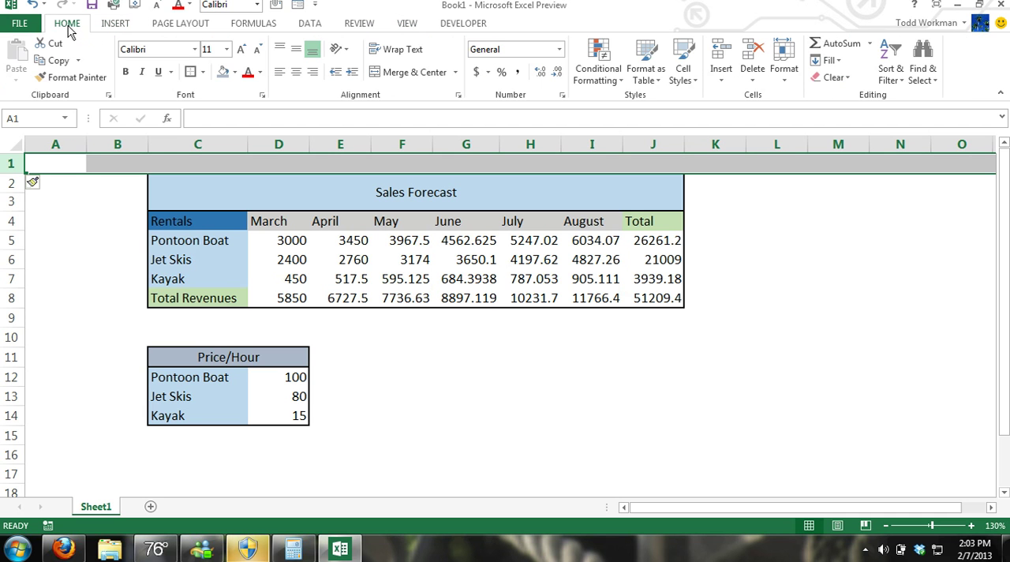
pyautogui.click(720, 56)
pyautogui.click(828, 273)
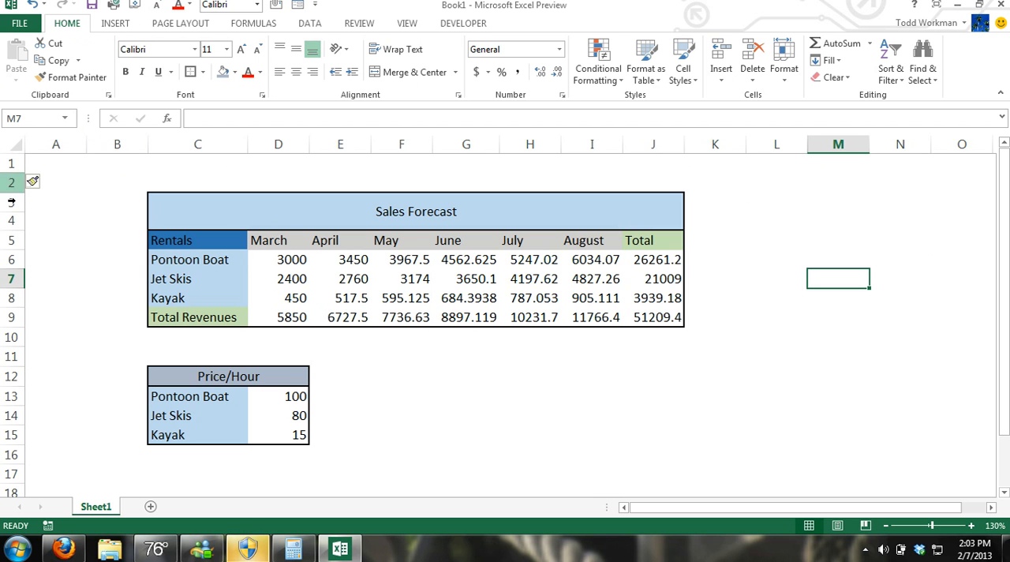
pyautogui.click(540, 378)
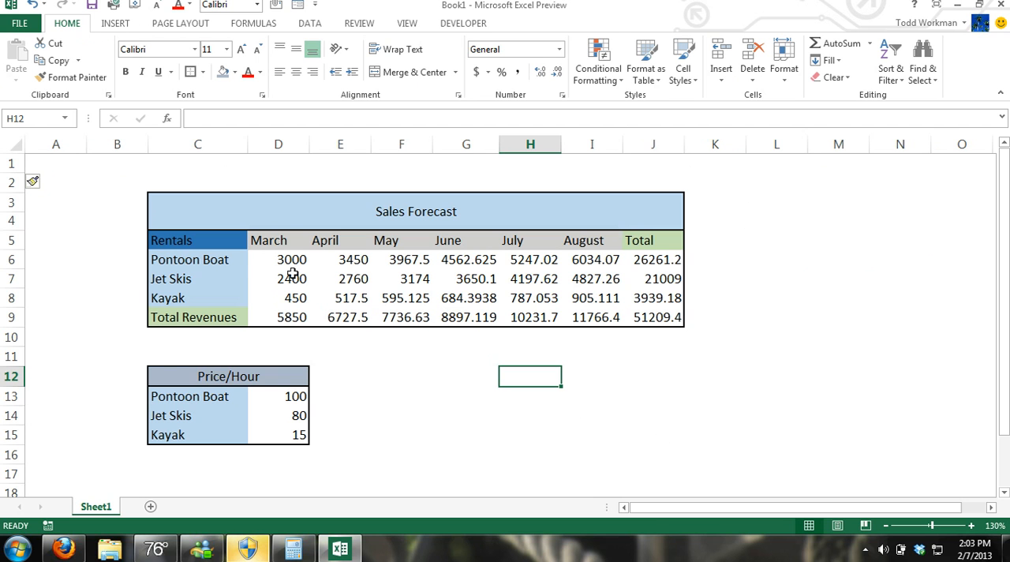
# Format the Sales Forecast figures D6:J9 and Price/Hour values D13:D15 as Currency.
pyautogui.moveTo(289, 258)
pyautogui.mouseDown()
pyautogui.moveTo(374, 263)
pyautogui.moveTo(671, 318)
pyautogui.mouseUp()
pyautogui.moveTo(290, 401); pyautogui.dragTo(292, 434)
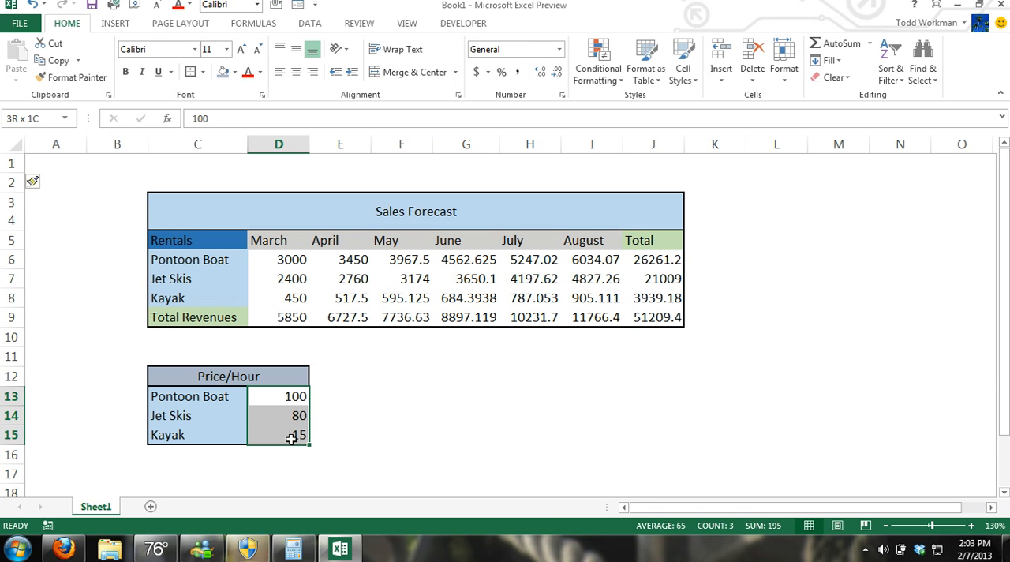
pyautogui.click(312, 301)
pyautogui.click(281, 260)
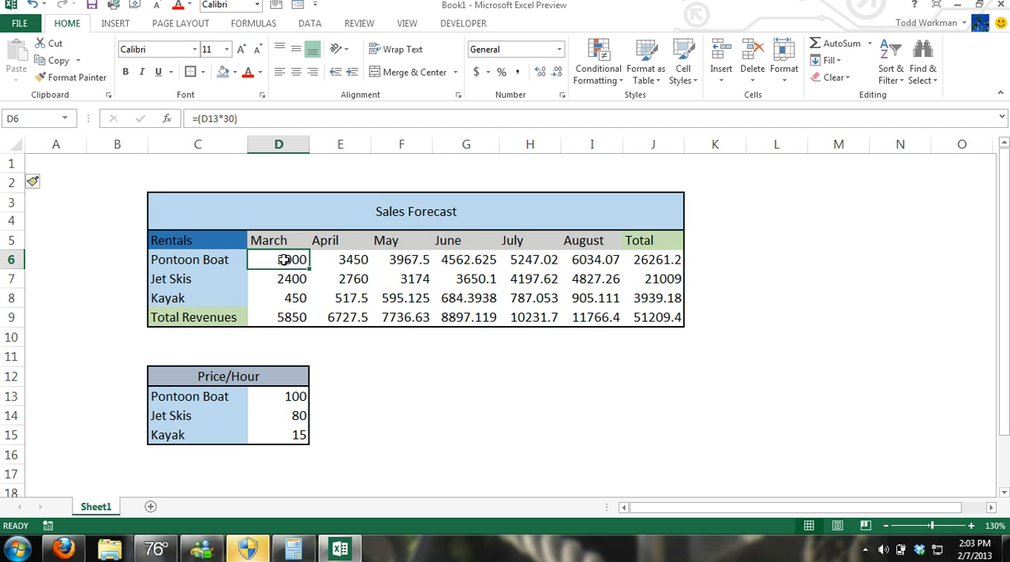
pyautogui.moveTo(284, 260); pyautogui.dragTo(655, 318)
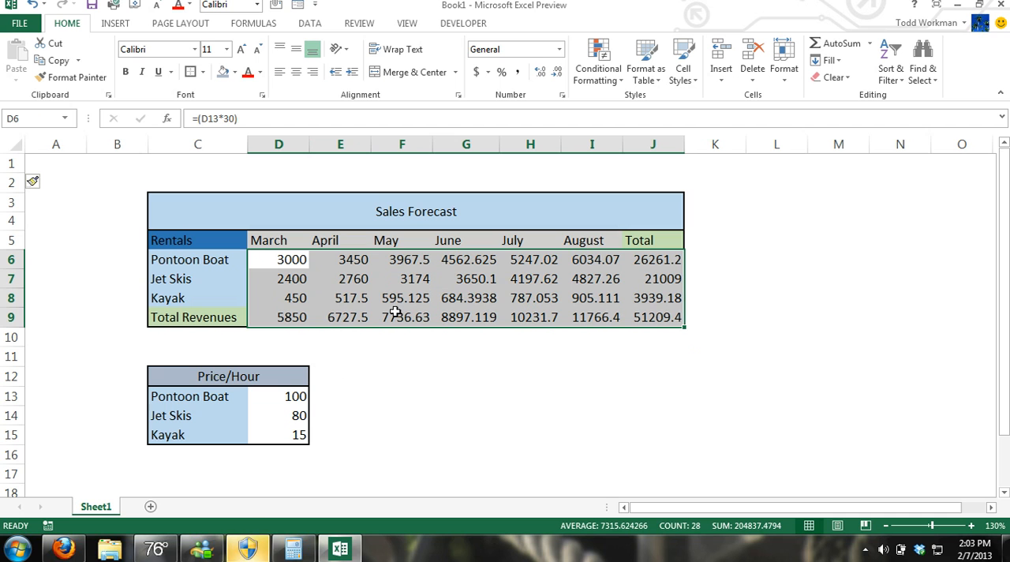
pyautogui.keyDown('ctrl'); pyautogui.moveTo(295, 395); pyautogui.dragTo(304, 434); pyautogui.keyUp('ctrl')
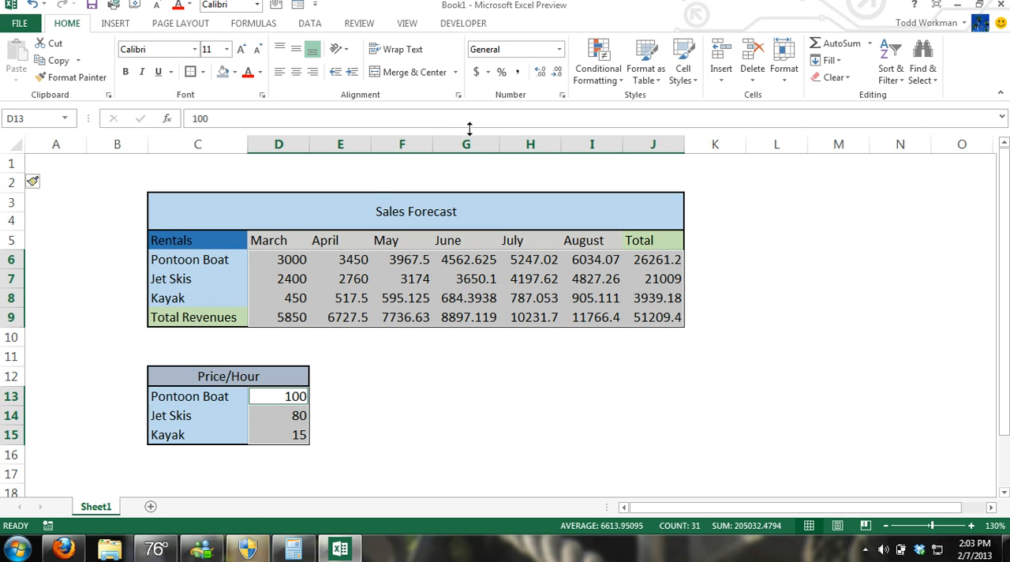
pyautogui.click(488, 72)
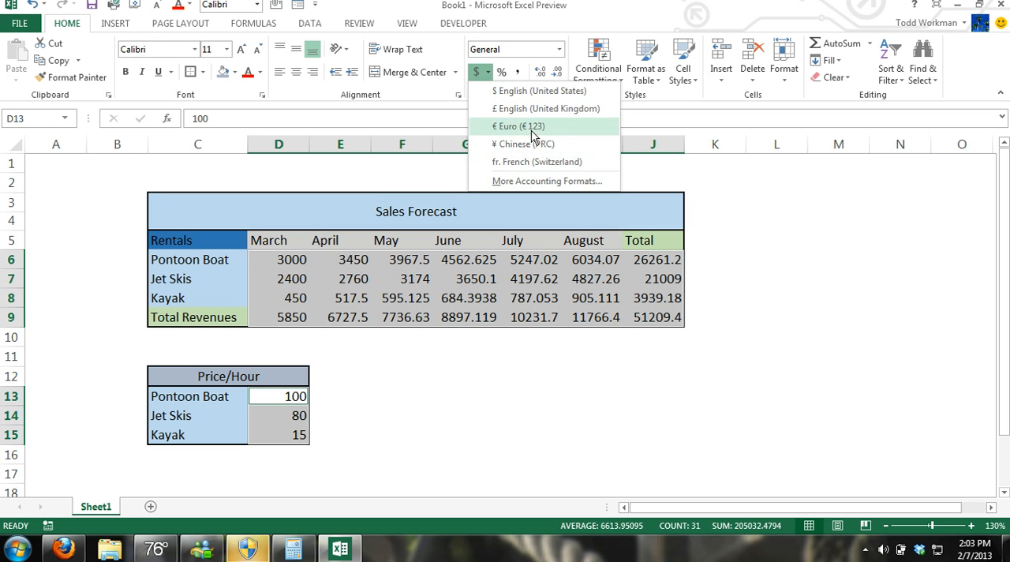
pyautogui.click(560, 50)
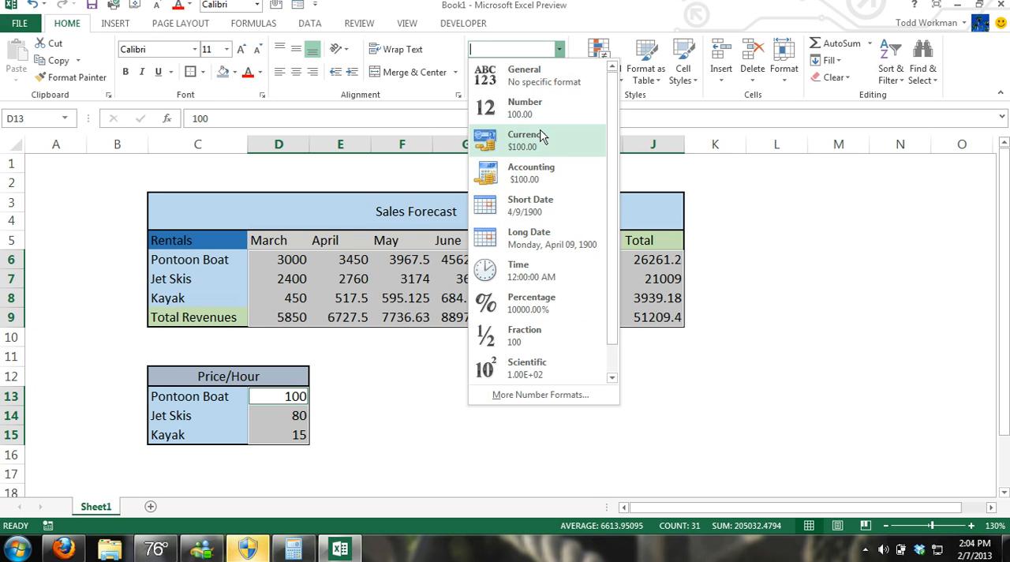
pyautogui.click(524, 139)
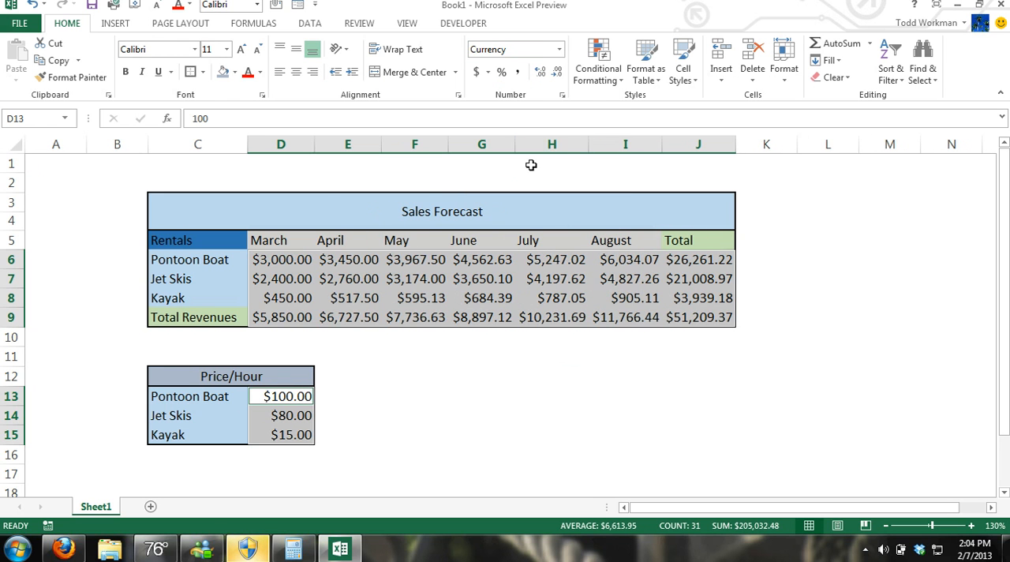
pyautogui.click(419, 355)
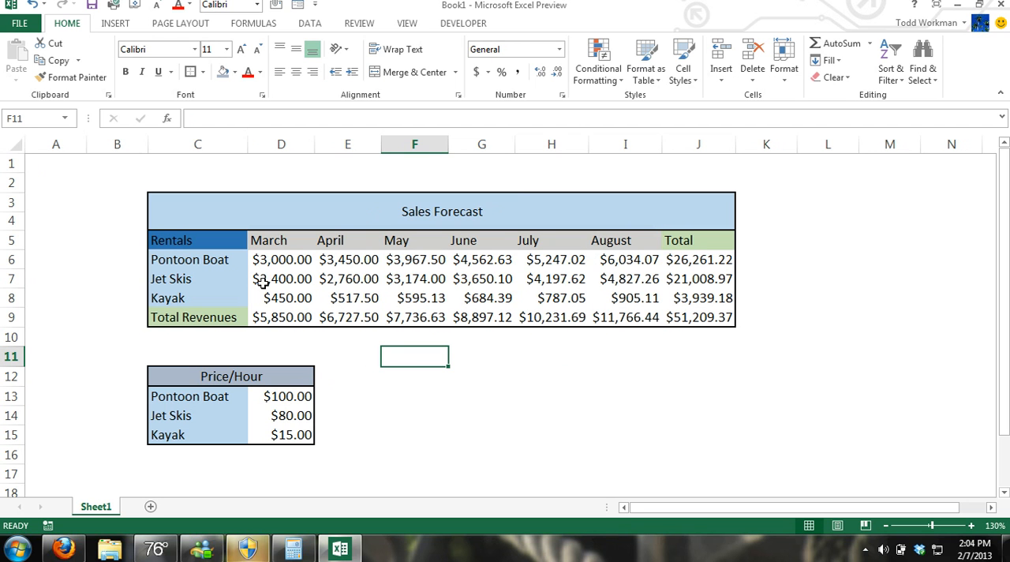
pyautogui.click(724, 317)
# Remove both decimal places from the Sales Forecast figures so they show whole dollars.
pyautogui.moveTo(280, 259); pyautogui.dragTo(685, 316)
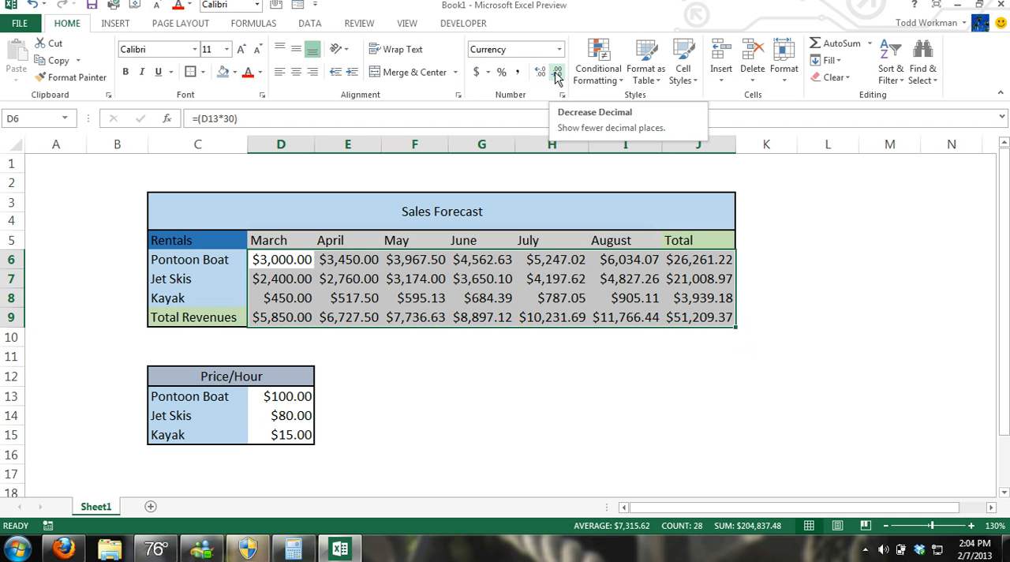
pyautogui.click(557, 73)
pyautogui.click(557, 73)
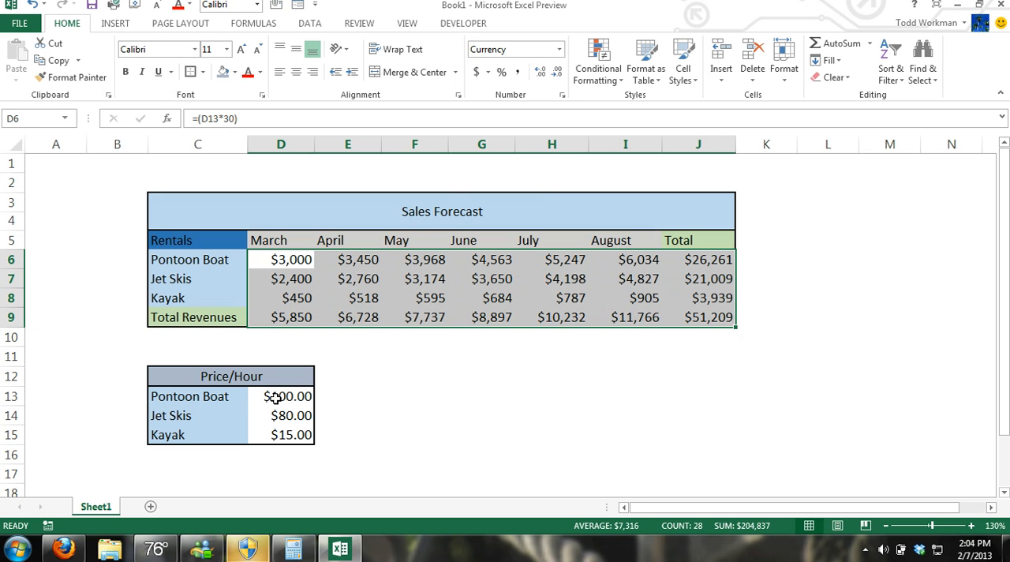
# Remove both decimal places from the Price/Hour values so they show whole dollars.
pyautogui.click(298, 403)
pyautogui.moveTo(298, 403); pyautogui.dragTo(304, 433)
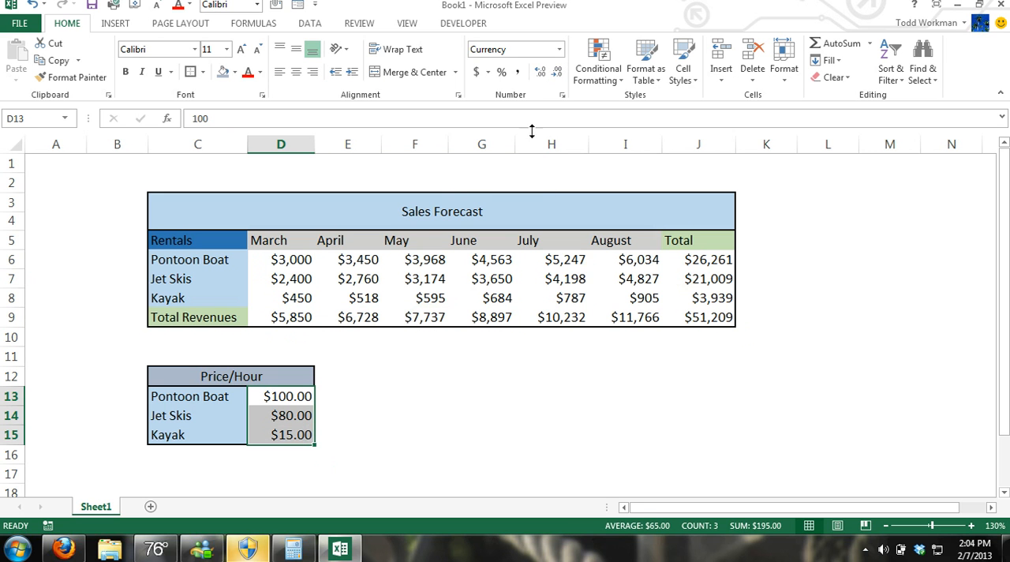
pyautogui.click(557, 75)
pyautogui.click(557, 75)
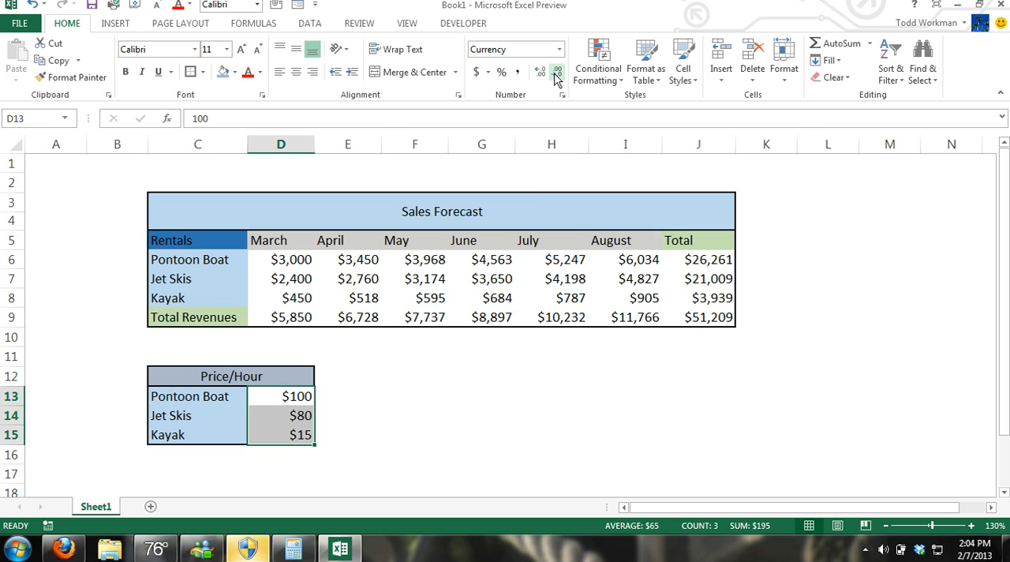
pyautogui.click(538, 374)
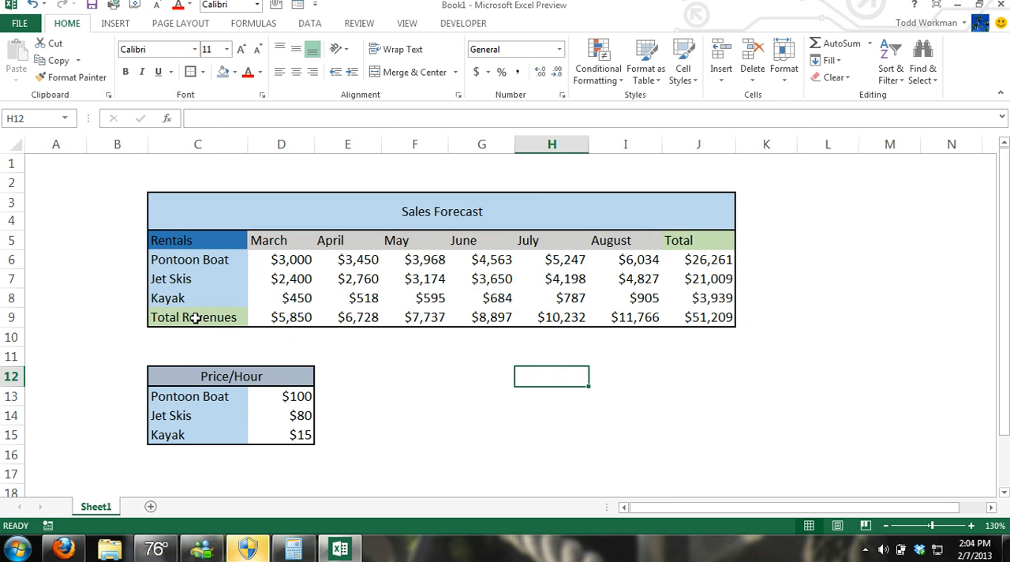
# Add Top and Bottom Borders to the Total Revenues row C9:J9.
pyautogui.moveTo(194, 316); pyautogui.dragTo(694, 317)
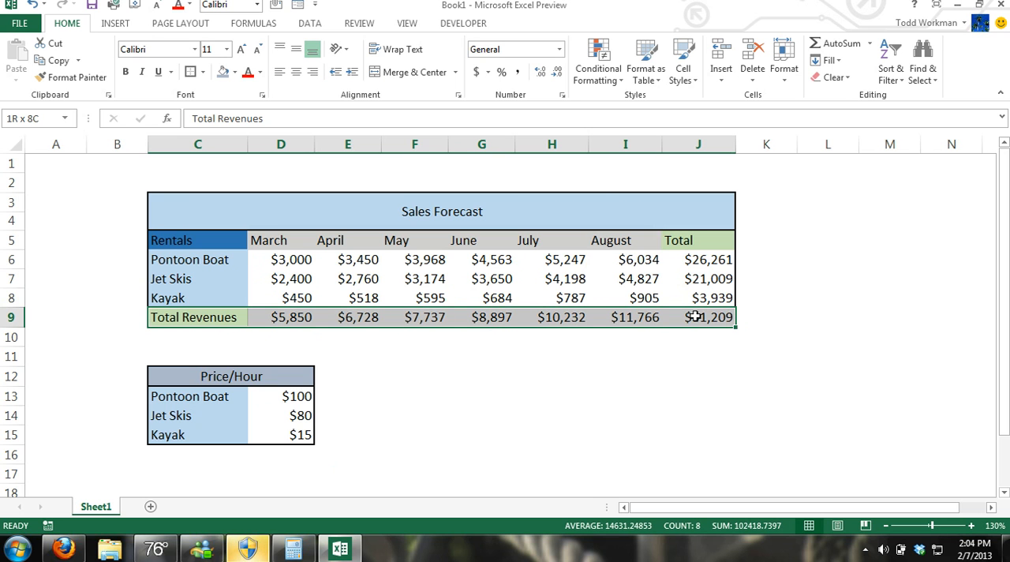
pyautogui.moveTo(694, 317); pyautogui.dragTo(695, 316)
pyautogui.click(191, 72)
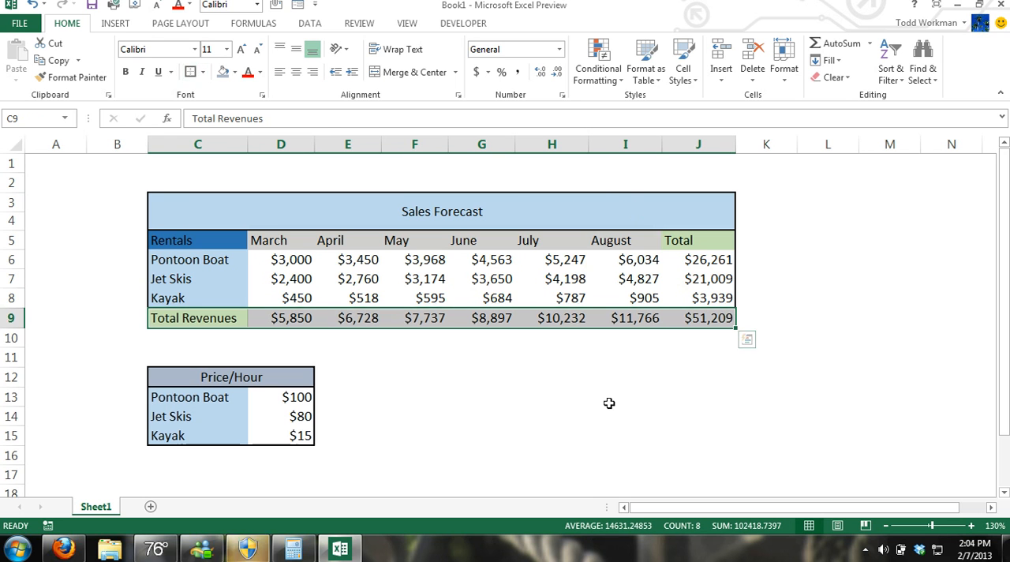
pyautogui.click(625, 397)
# Outline the Total column J5:J9 and check the grand total SUM formula.
pyautogui.click(701, 247)
pyautogui.moveTo(710, 290); pyautogui.dragTo(713, 317)
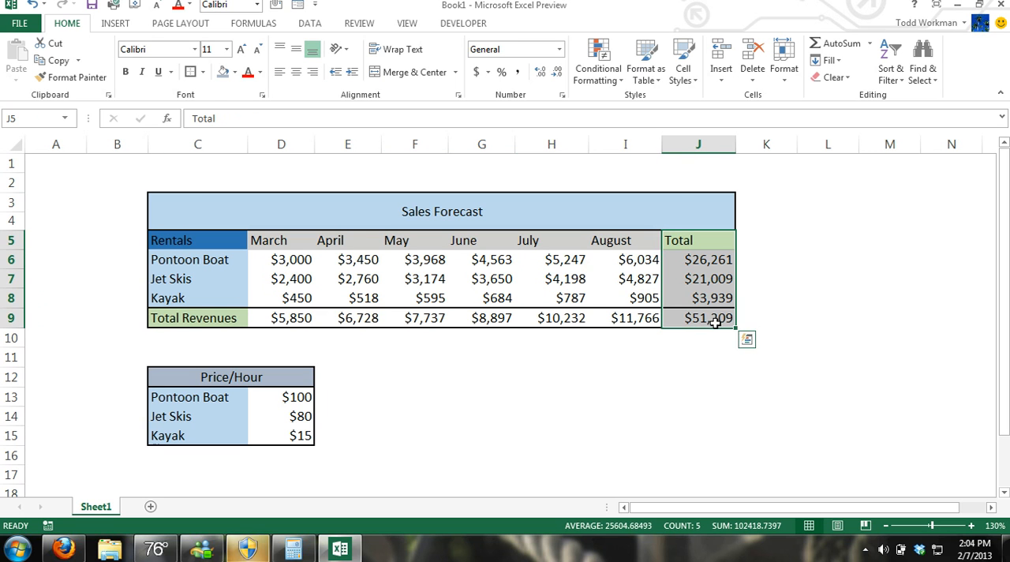
pyautogui.click(713, 363)
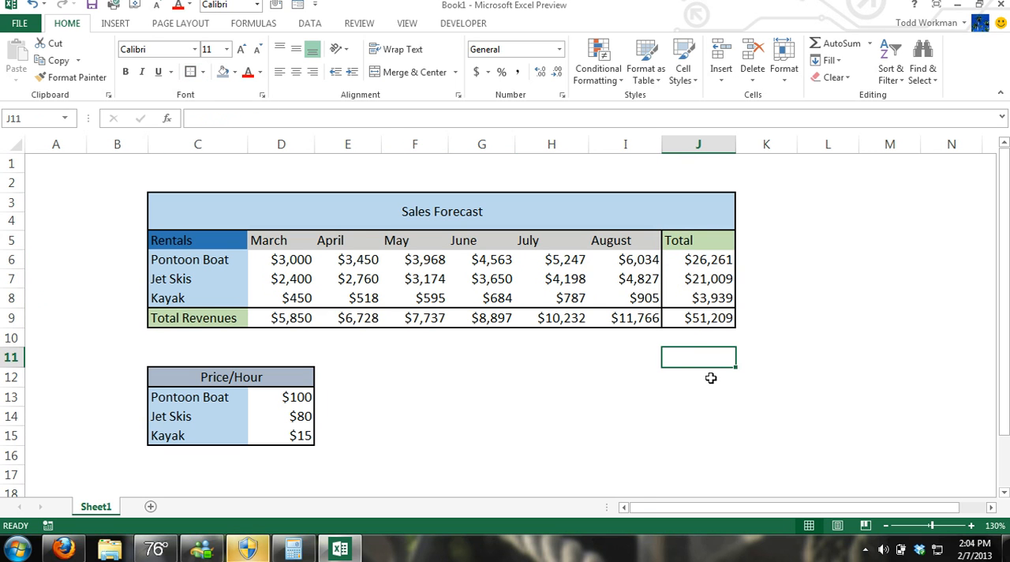
pyautogui.click(714, 319)
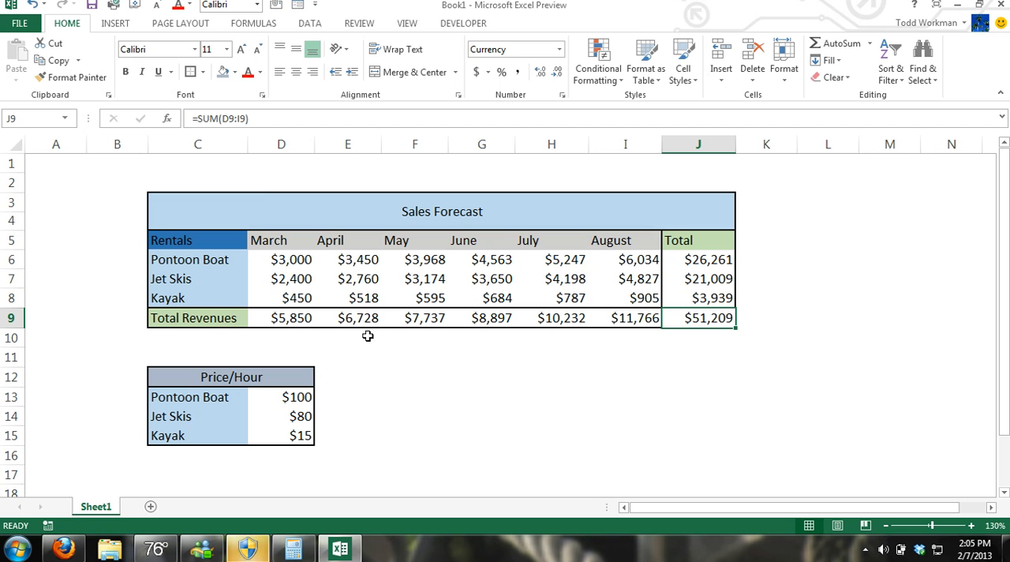
# Select the rentals, March–August figures and Total Revenues C5:I9 as chart data on the Insert tab.
pyautogui.click(116, 24)
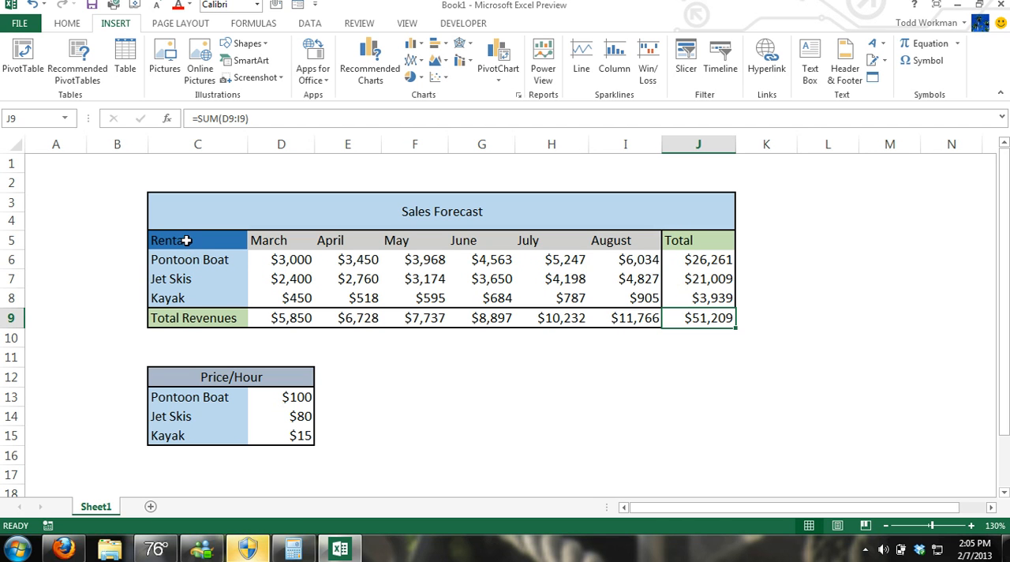
pyautogui.moveTo(186, 240); pyautogui.dragTo(408, 297)
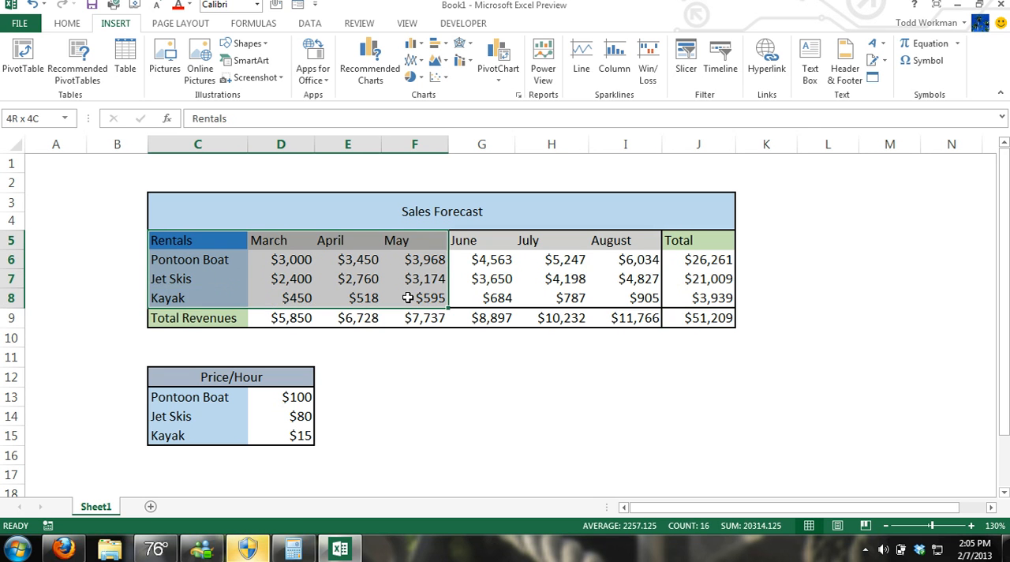
pyautogui.moveTo(408, 297); pyautogui.dragTo(628, 320)
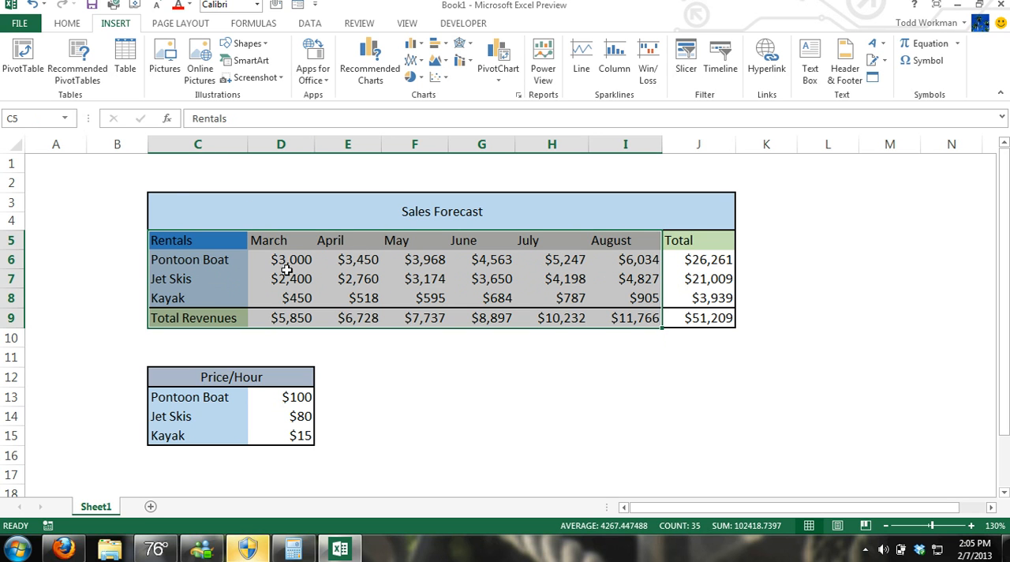
# Insert the recommended Clustered Column - Line combo chart of the sales data.
pyautogui.click(372, 62)
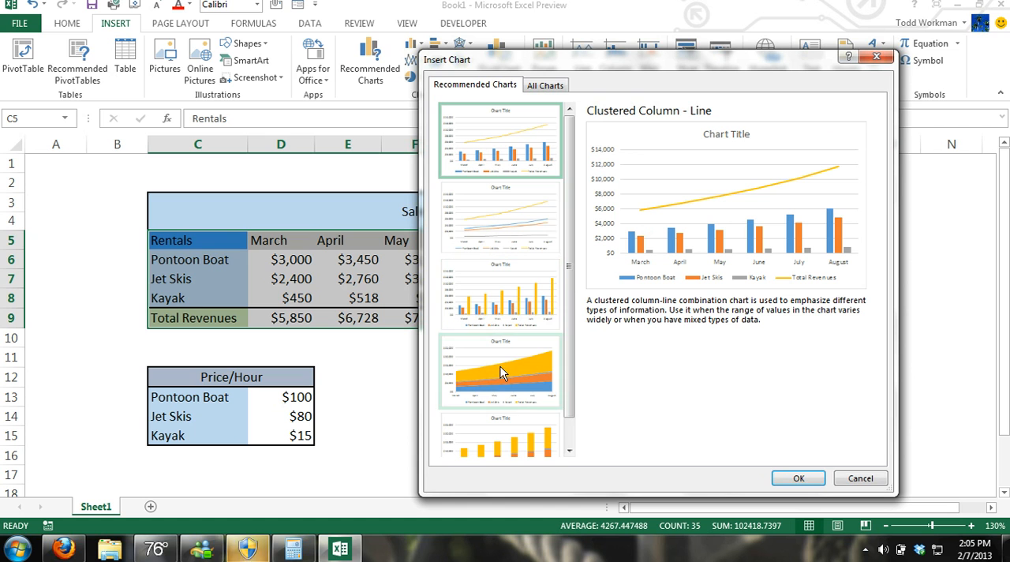
pyautogui.scroll(-2, 575, 379)
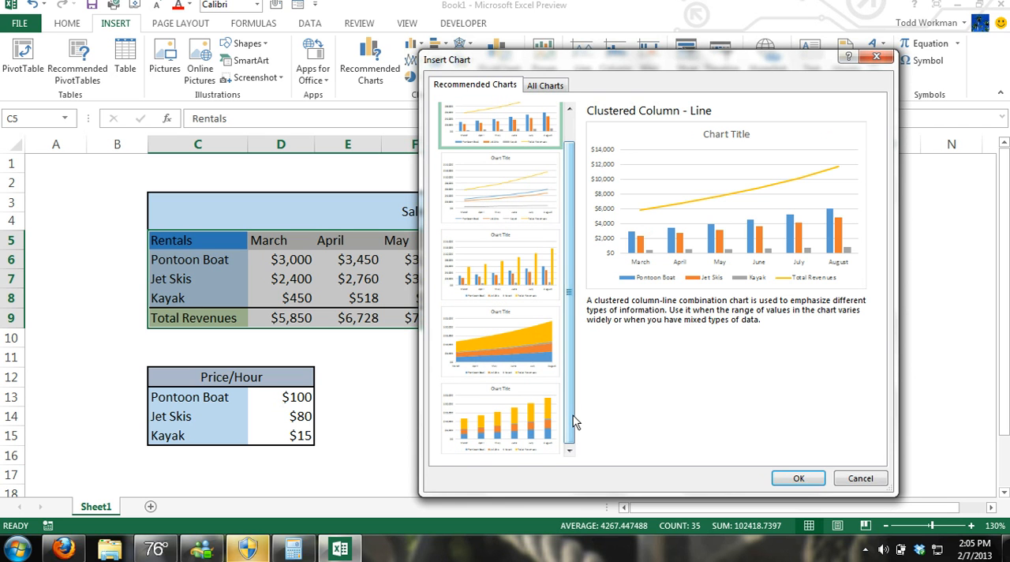
pyautogui.scroll(2, 573, 418)
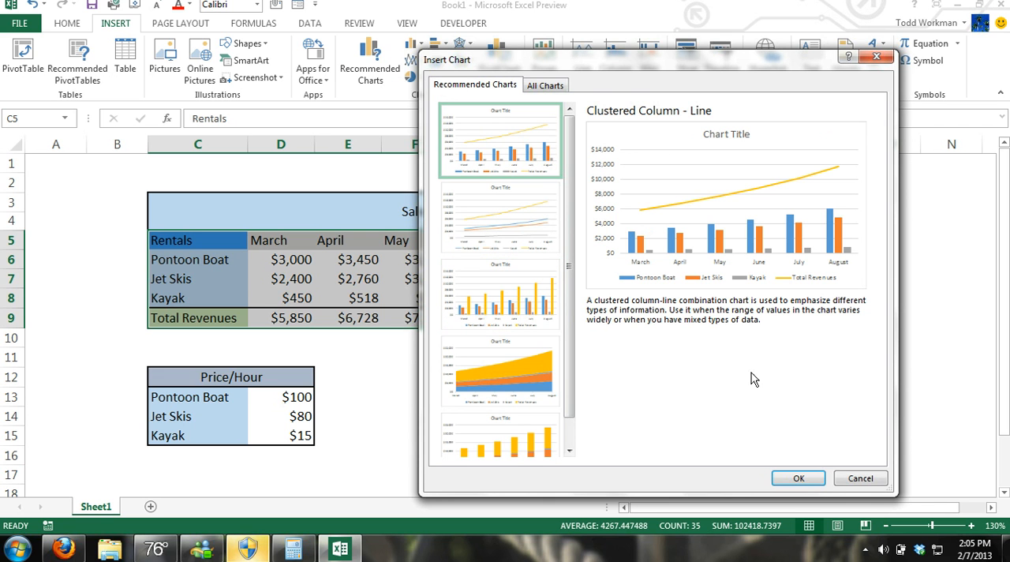
pyautogui.click(798, 478)
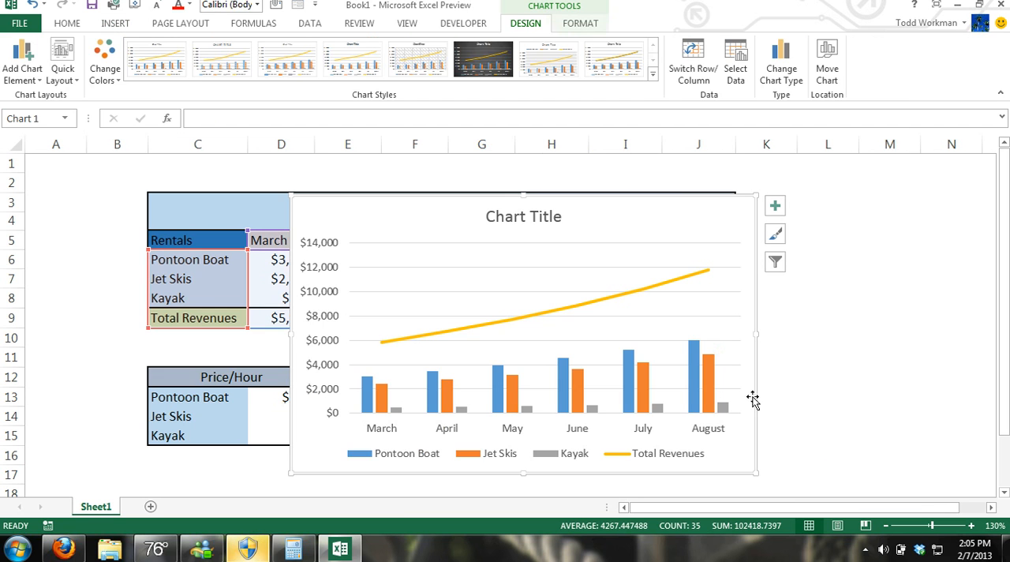
pyautogui.scroll(-1, 837, 455)
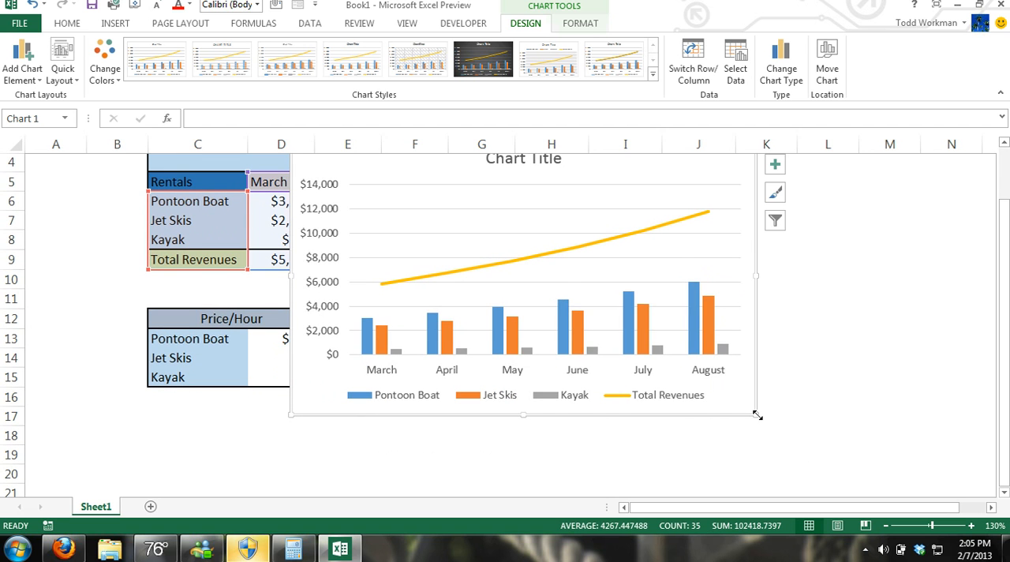
# Enlarge the chart slightly and replace the placeholder title with 'Sales Forecast'.
pyautogui.moveTo(757, 415); pyautogui.dragTo(770, 458)
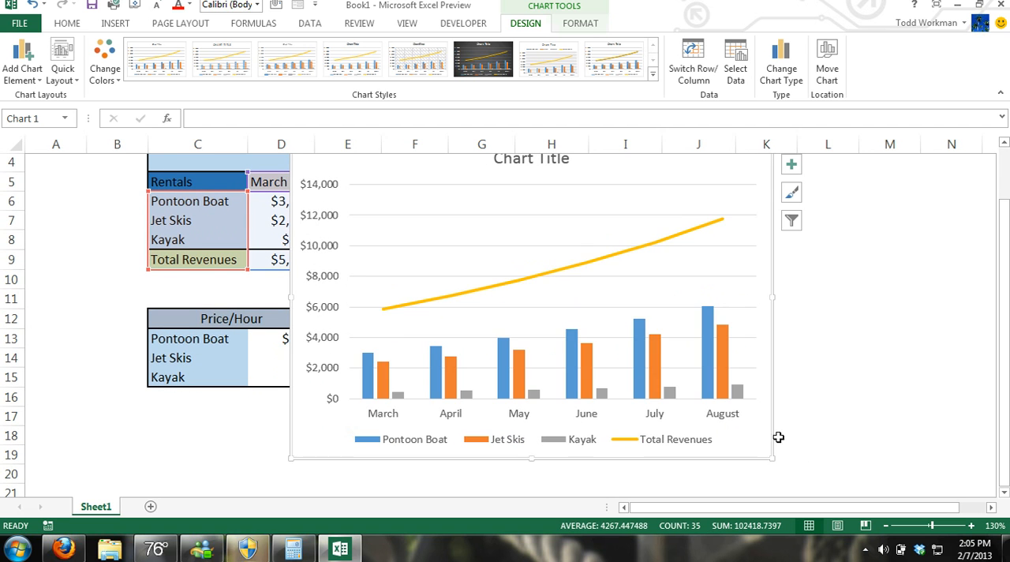
pyautogui.scroll(1, 841, 397)
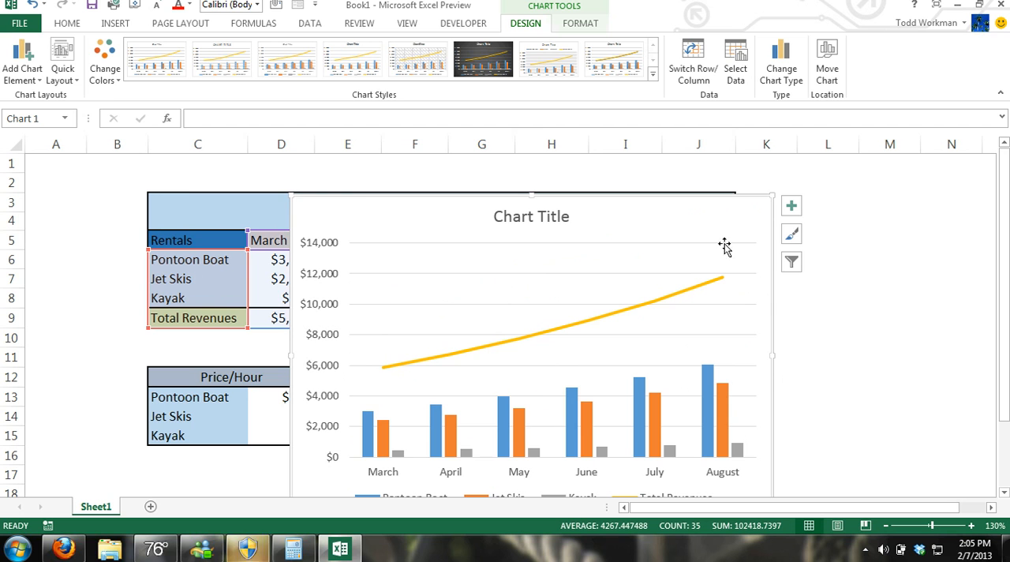
pyautogui.click(563, 217)
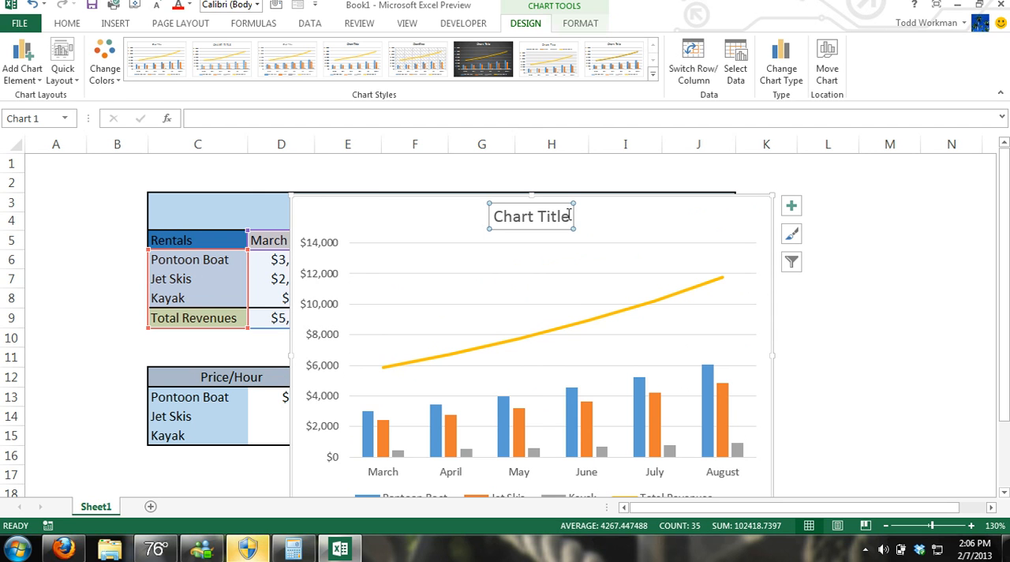
pyautogui.moveTo(660, 221); pyautogui.dragTo(636, 199)
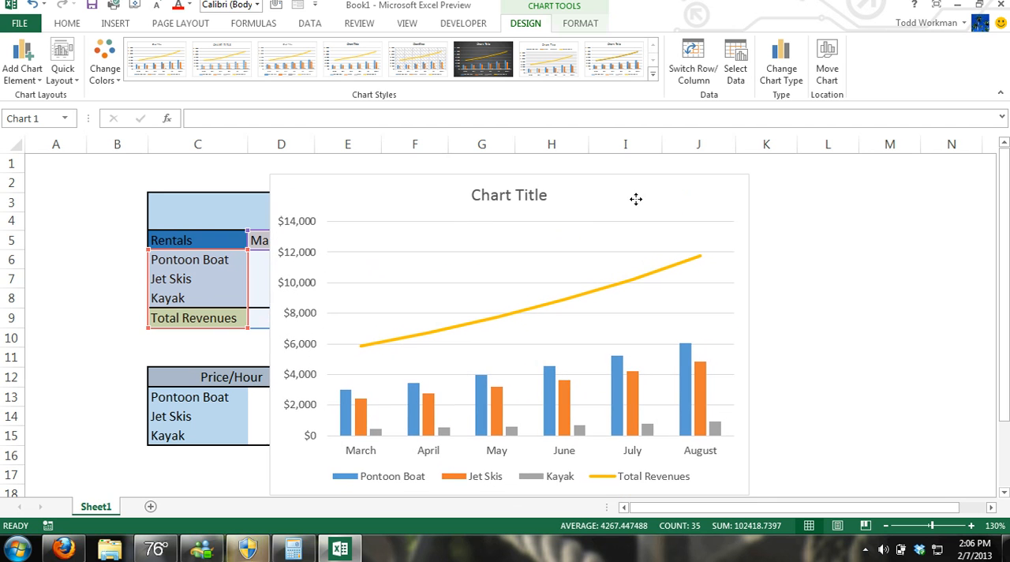
pyautogui.click(546, 195)
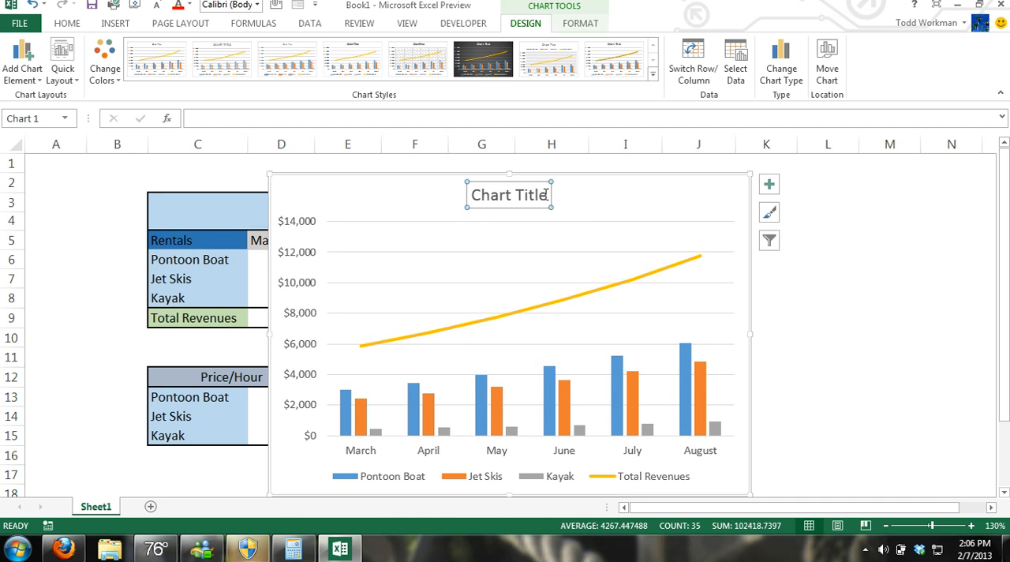
pyautogui.moveTo(546, 195); pyautogui.dragTo(472, 196)
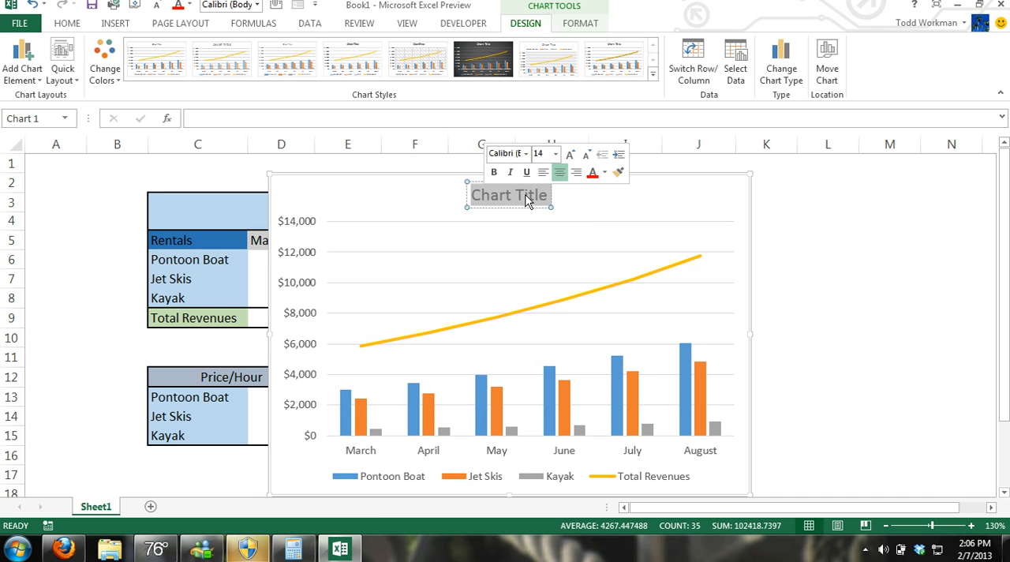
pyautogui.write('Slaes')
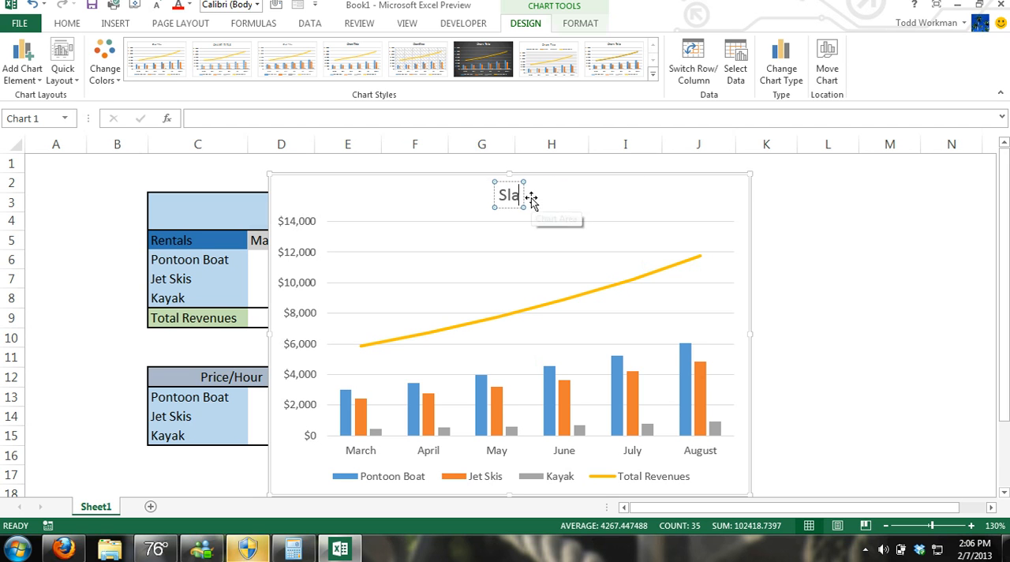
pyautogui.press('BackSpace')
pyautogui.press('BackSpace')
pyautogui.press('BackSpace')
pyautogui.press('BackSpace')
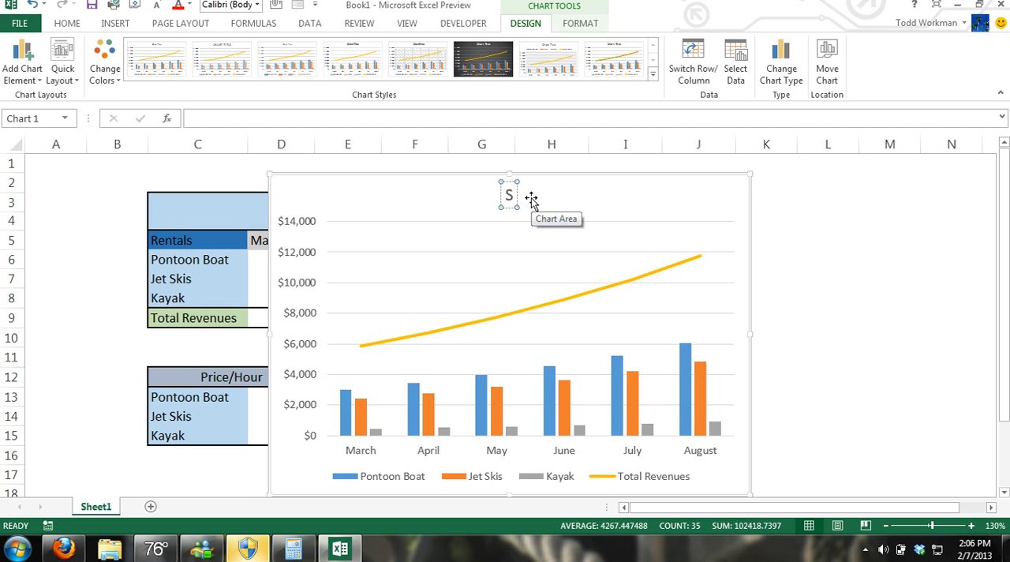
pyautogui.write('ales Forecast')
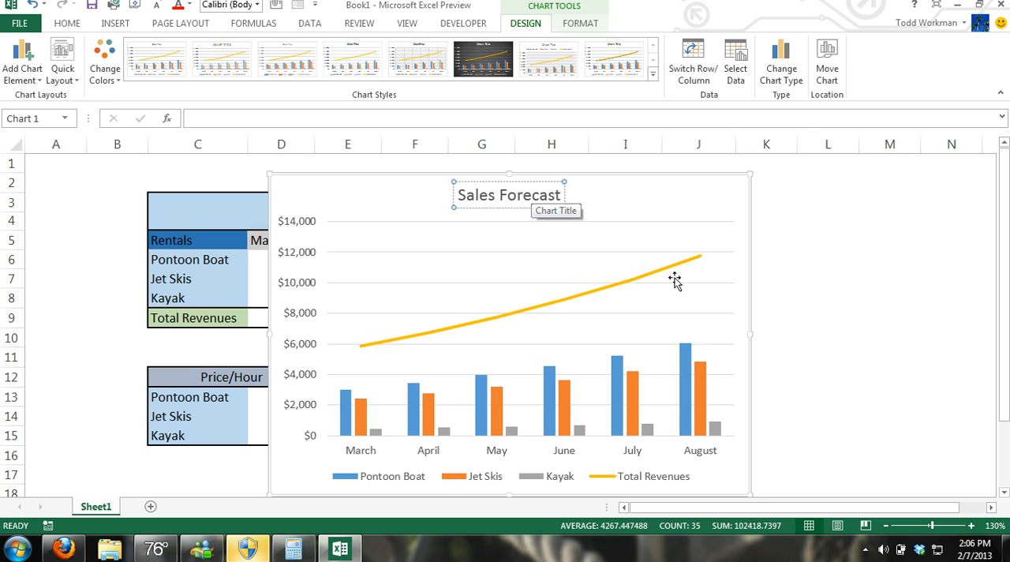
# Resize the chart and move it below the Sales Forecast table beside the Price/Hour table.
pyautogui.click(728, 313)
pyautogui.moveTo(741, 483); pyautogui.dragTo(651, 363)
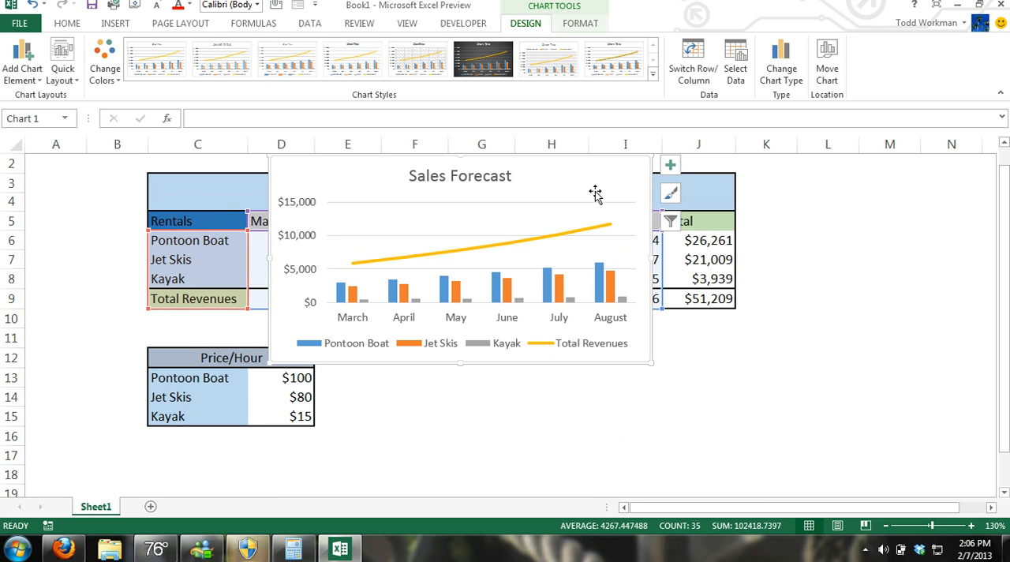
pyautogui.moveTo(651, 363); pyautogui.dragTo(694, 423)
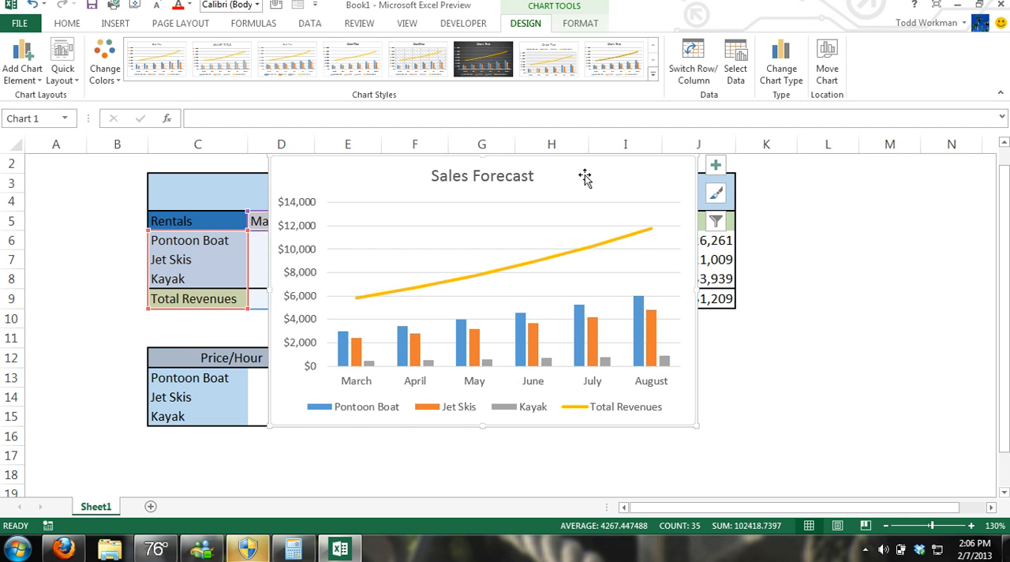
pyautogui.moveTo(620, 175); pyautogui.dragTo(888, 239)
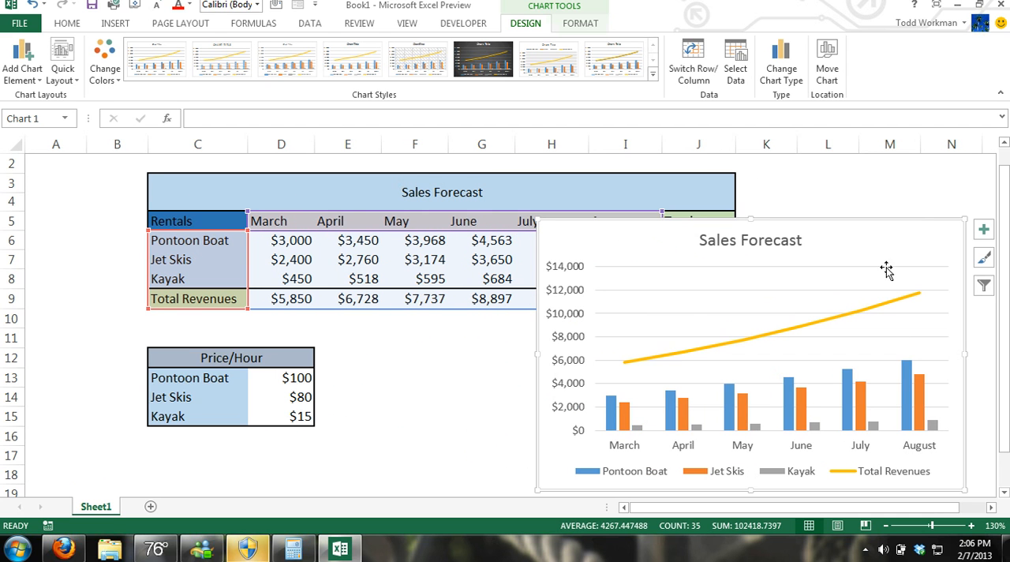
pyautogui.click(993, 511)
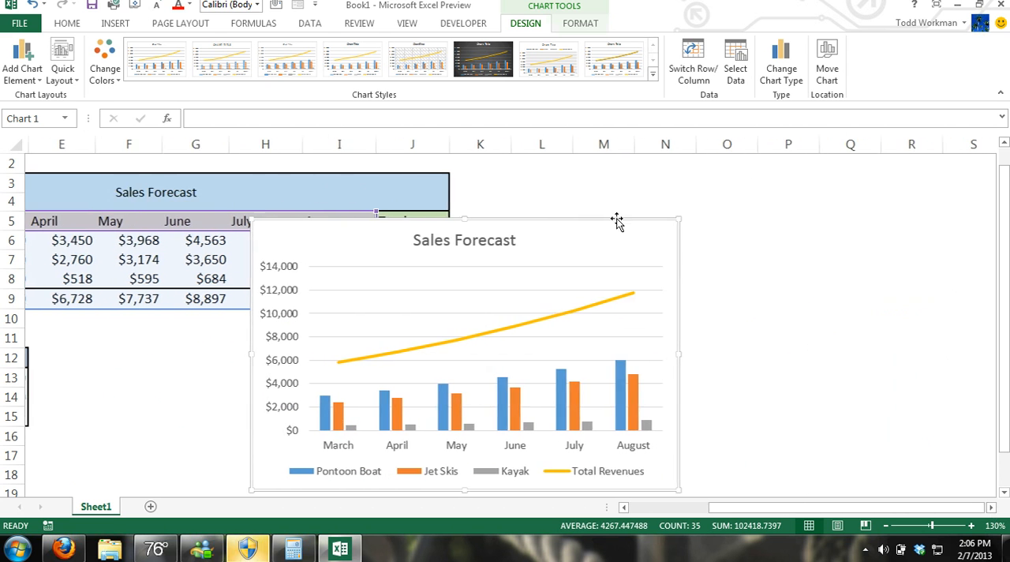
pyautogui.moveTo(598, 225)
pyautogui.mouseDown()
pyautogui.moveTo(821, 217)
pyautogui.moveTo(302, 361)
pyautogui.moveTo(308, 350)
pyautogui.mouseUp()
pyautogui.moveTo(722, 512); pyautogui.dragTo(633, 513)
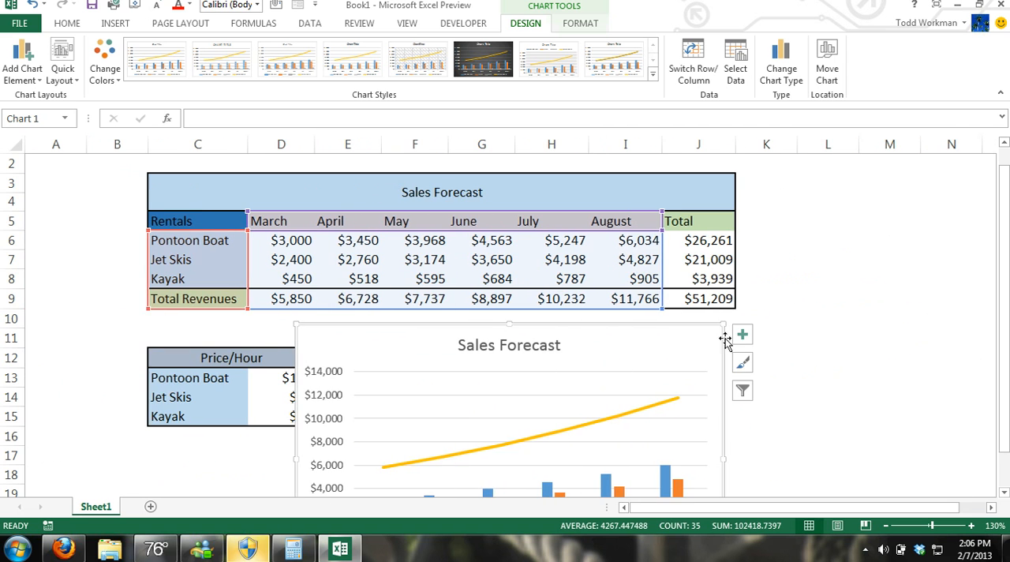
pyautogui.moveTo(695, 372)
pyautogui.mouseDown()
pyautogui.moveTo(544, 501)
pyautogui.moveTo(734, 192)
pyautogui.mouseUp()
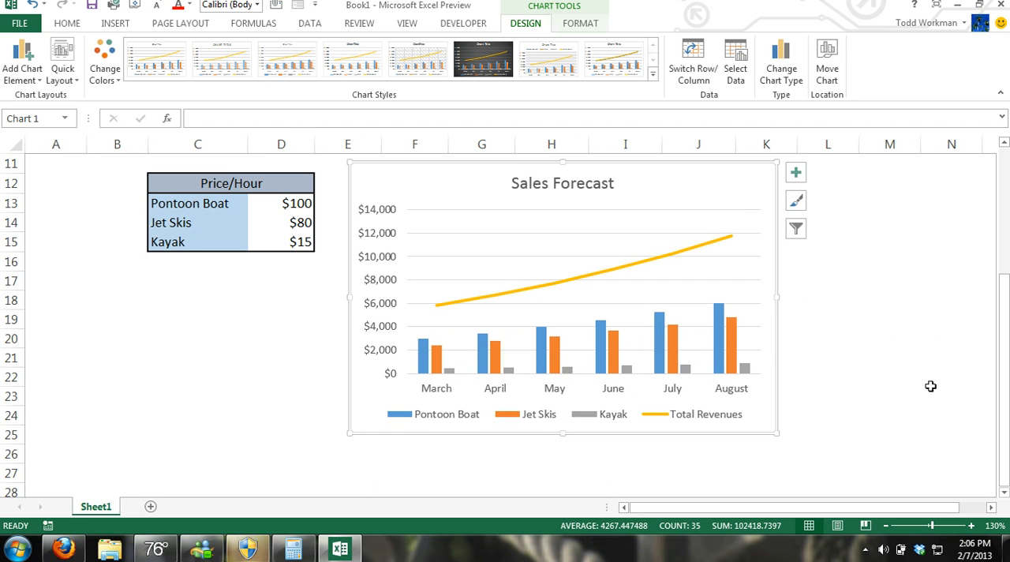
pyautogui.scroll(1, 927, 384)
pyautogui.moveTo(699, 249); pyautogui.dragTo(699, 243)
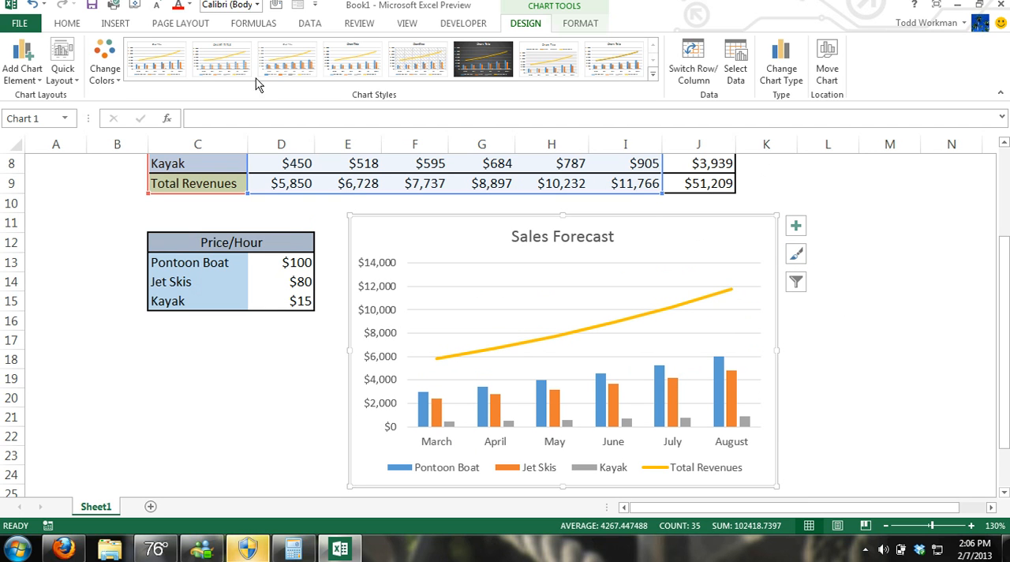
# Apply the first Monochromatic blue palette to the chart from Change Colors.
pyautogui.click(104, 71)
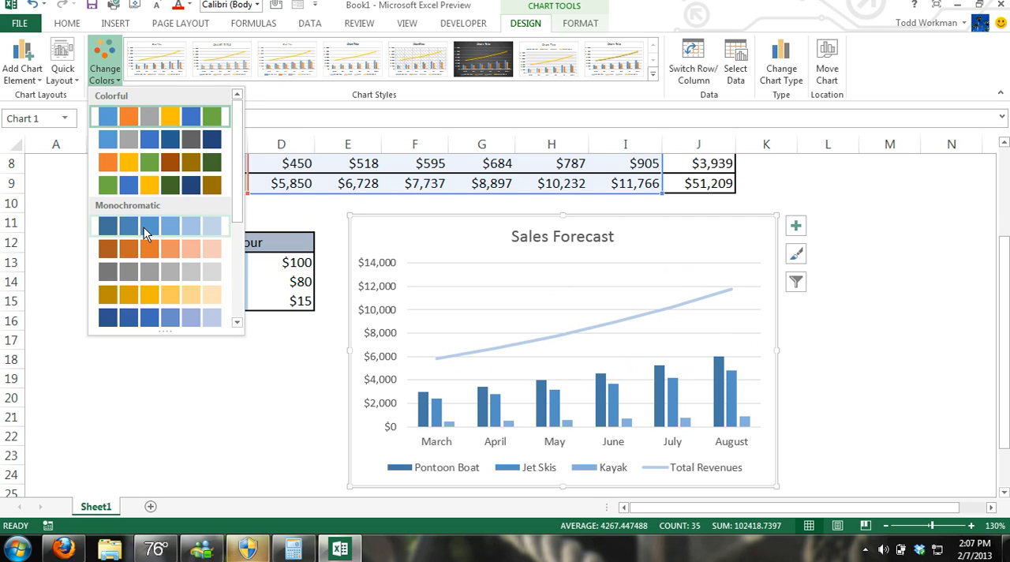
pyautogui.click(144, 230)
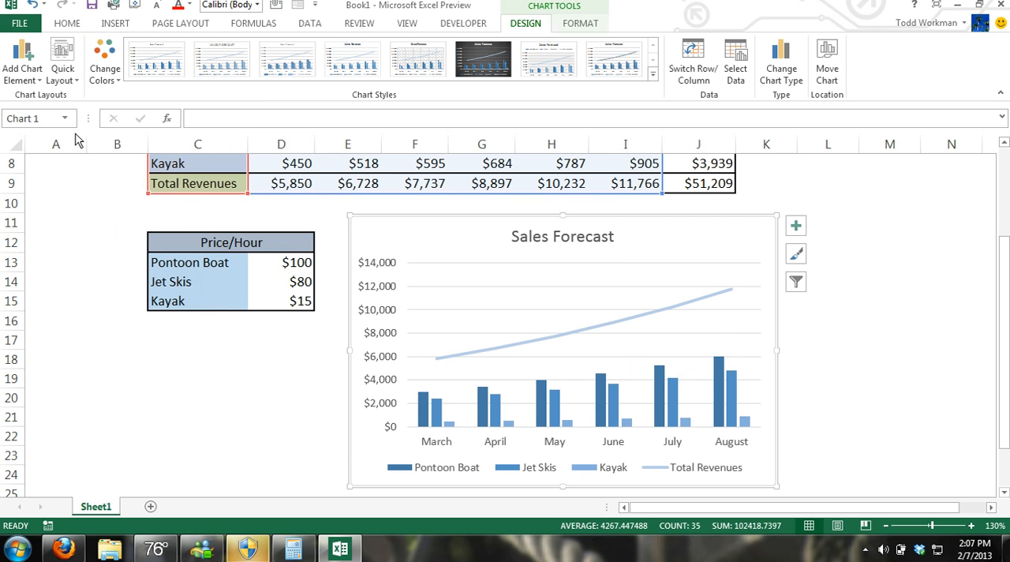
pyautogui.click(654, 75)
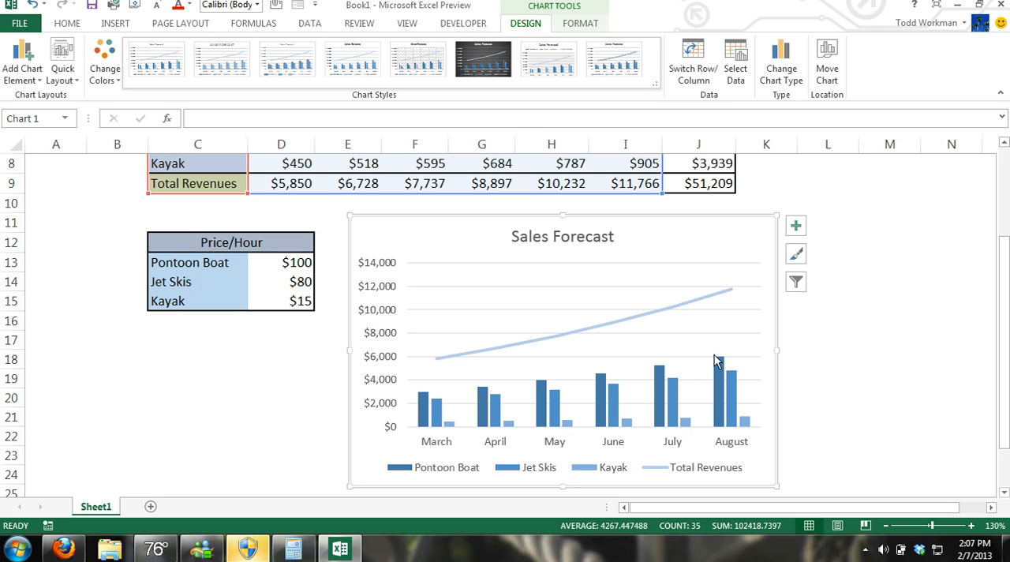
# Review the chart's colour palettes in the Chart Styles pane.
pyautogui.click(801, 262)
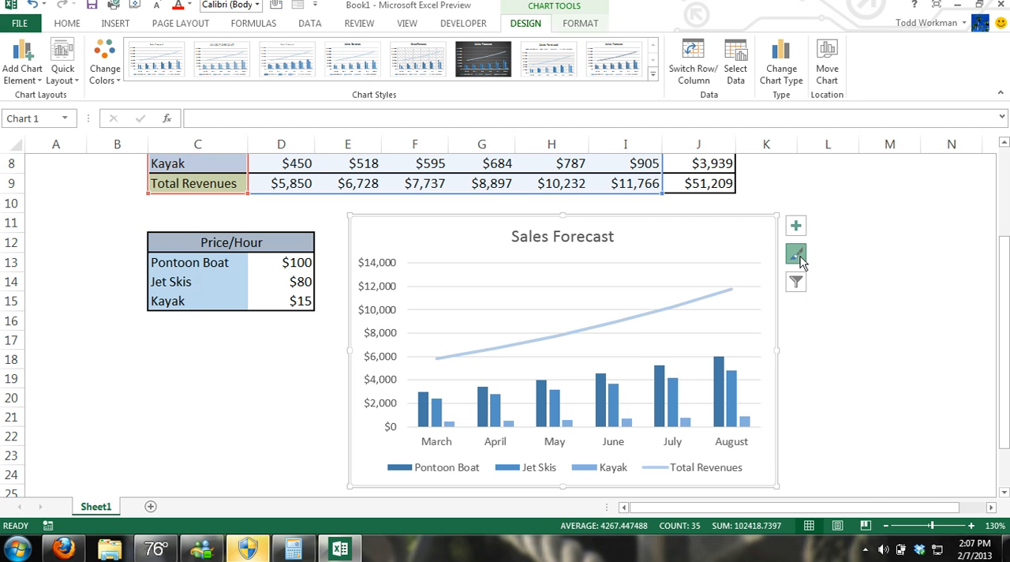
pyautogui.click(801, 262)
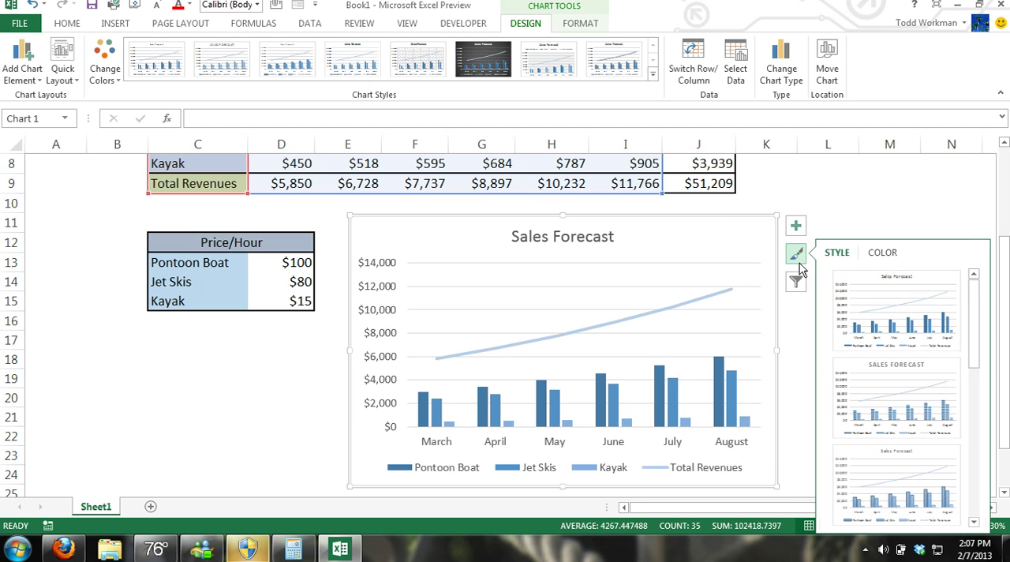
pyautogui.click(883, 254)
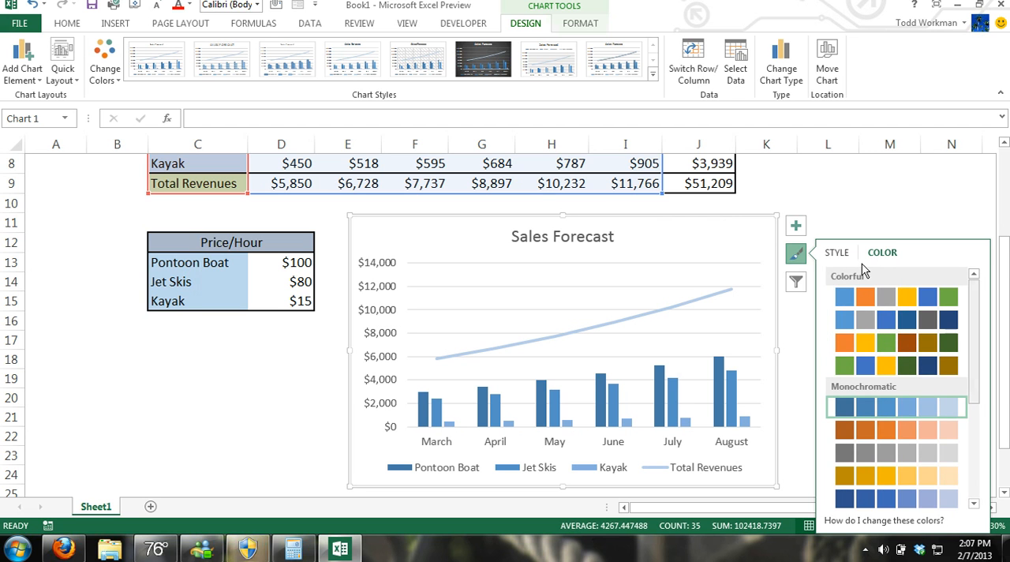
# Untick Total Revenues and Kayak in the chart's series filter, previewing them faded.
pyautogui.click(796, 283)
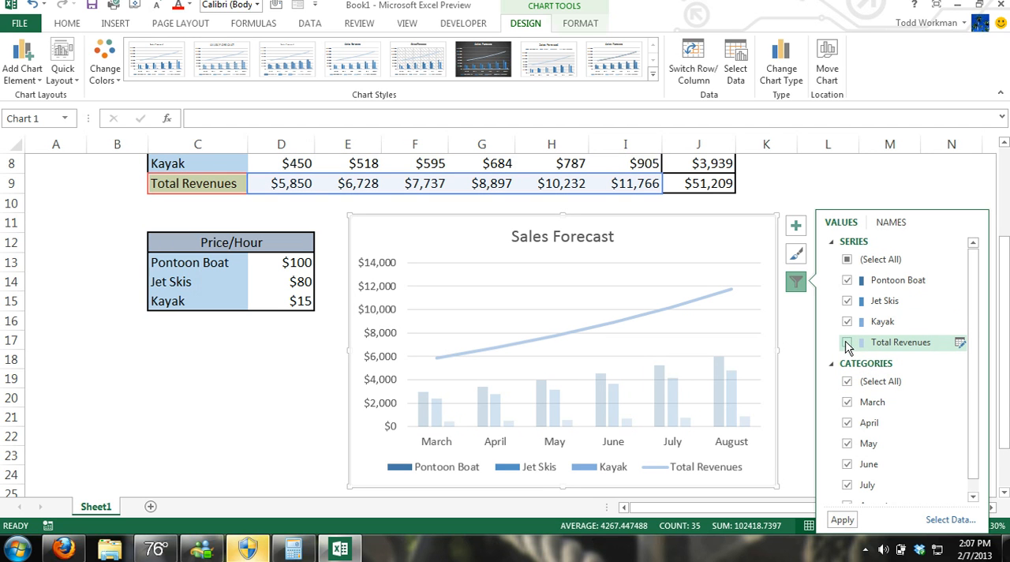
pyautogui.click(847, 321)
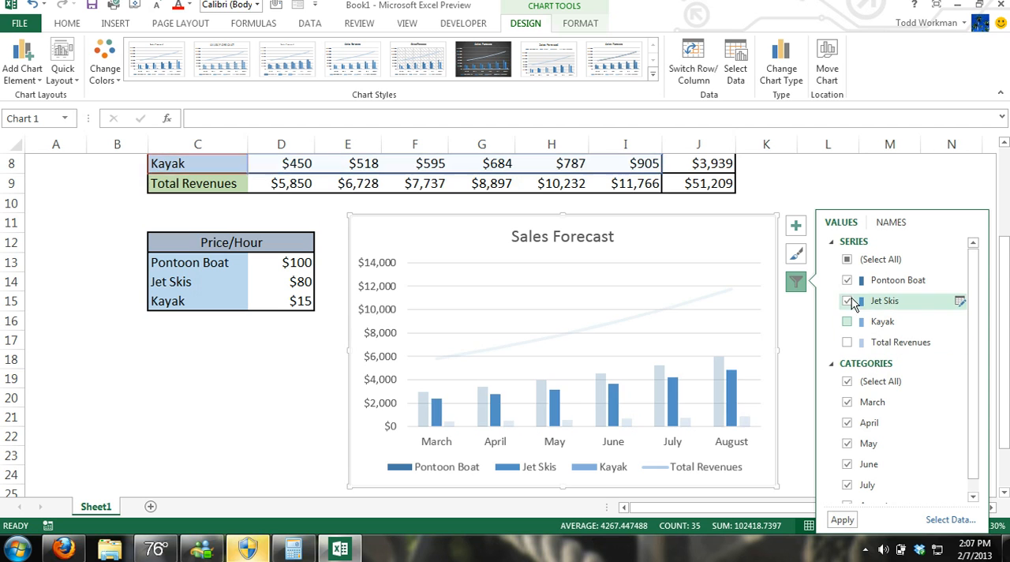
pyautogui.click(848, 302)
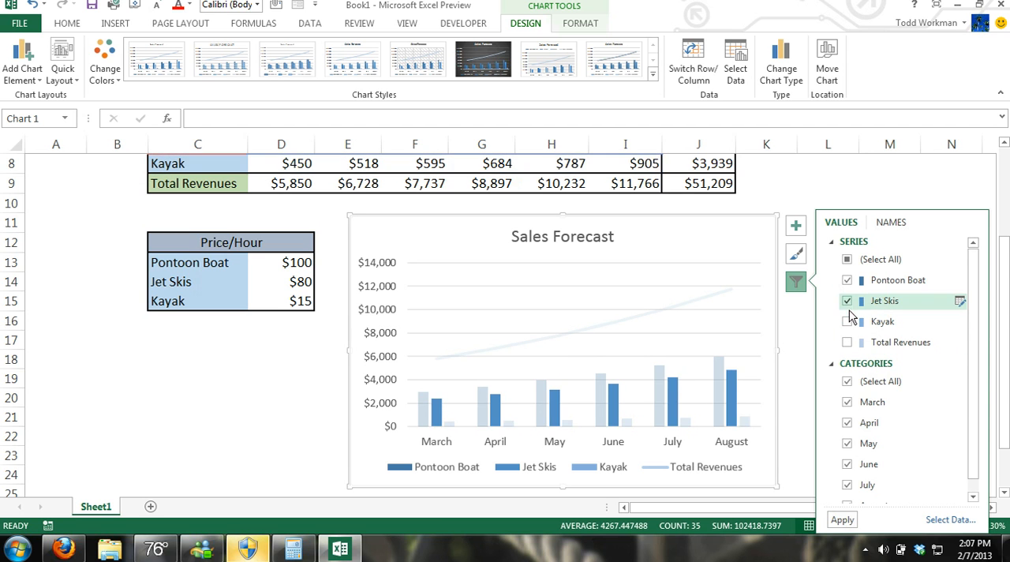